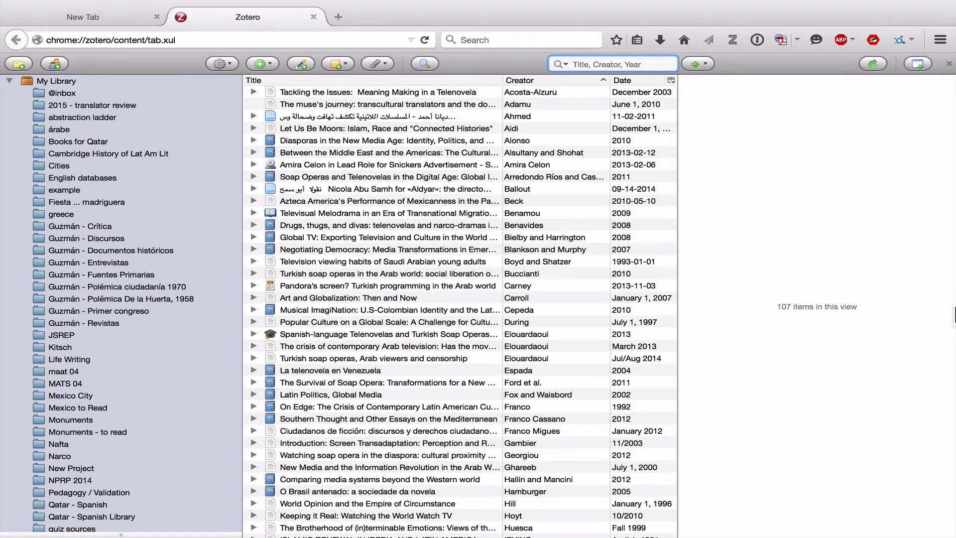
Show the whole library, briefly open the tag selector and its filter box, then hide it
left_click(57, 80)
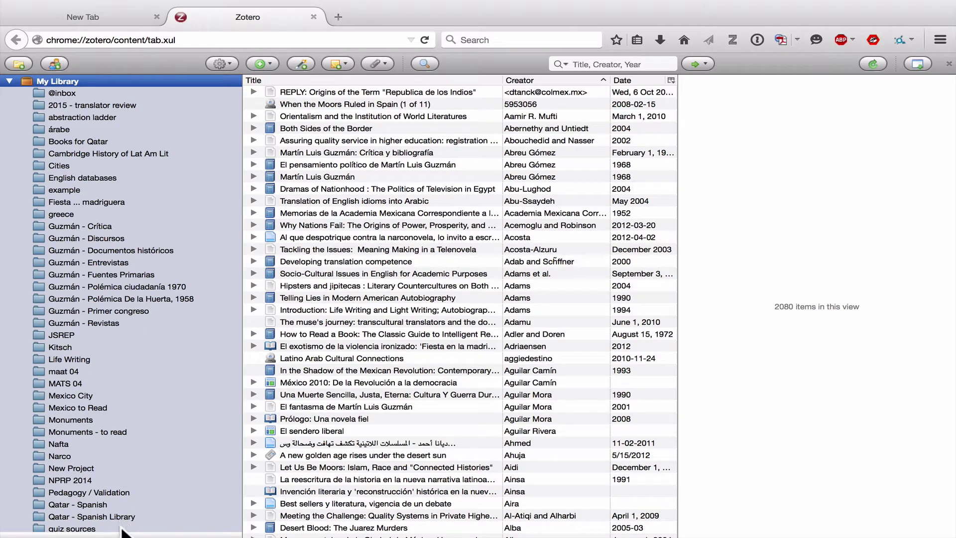
left_click(119, 534)
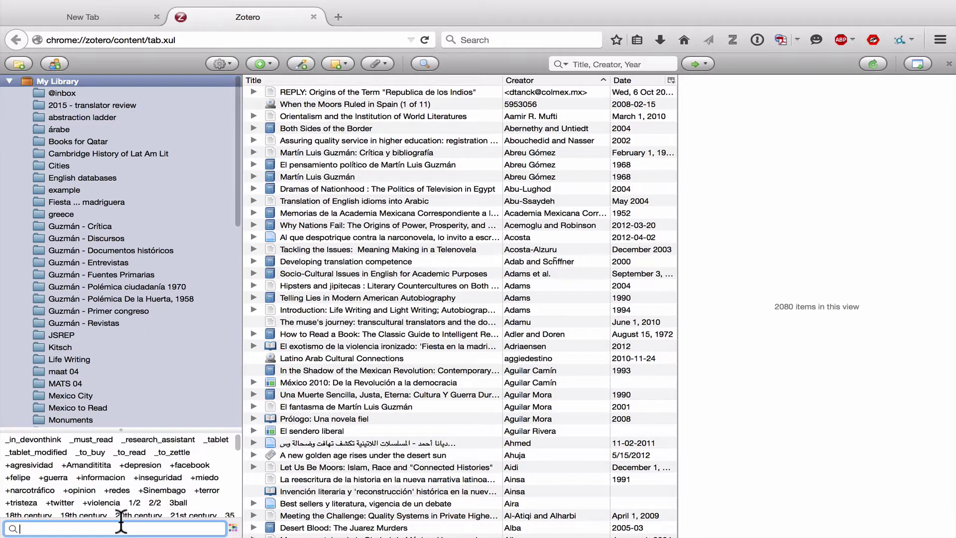
left_click(53, 455)
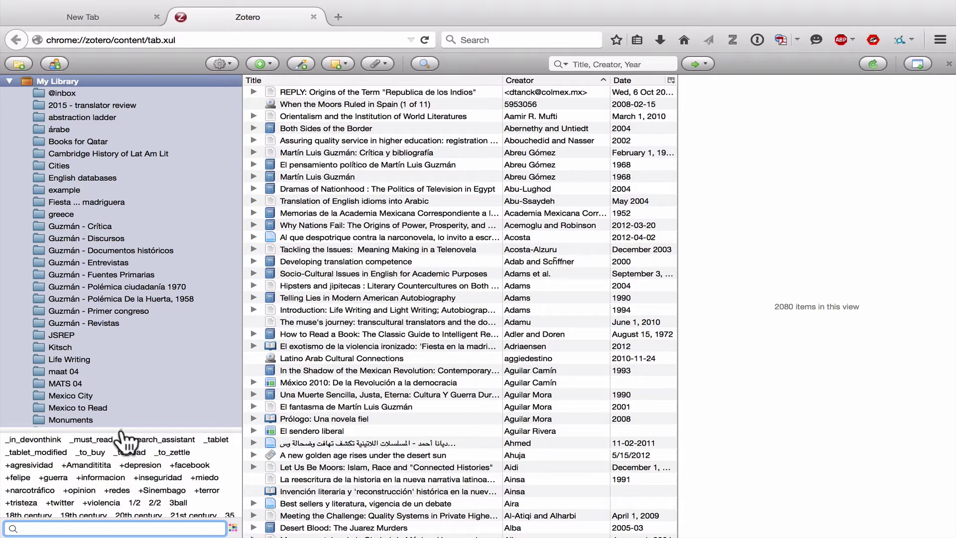
left_click(121, 428)
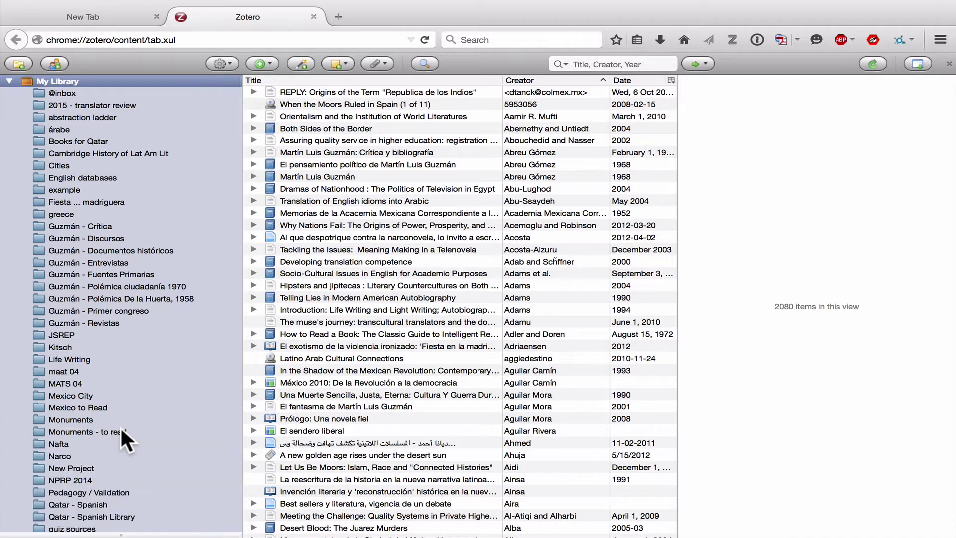
left_click(69, 91)
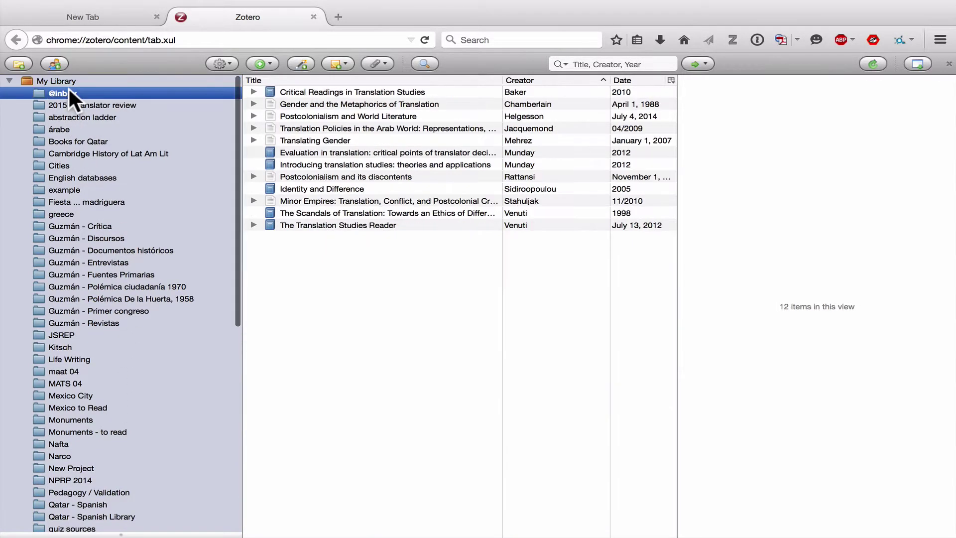
left_click(293, 105)
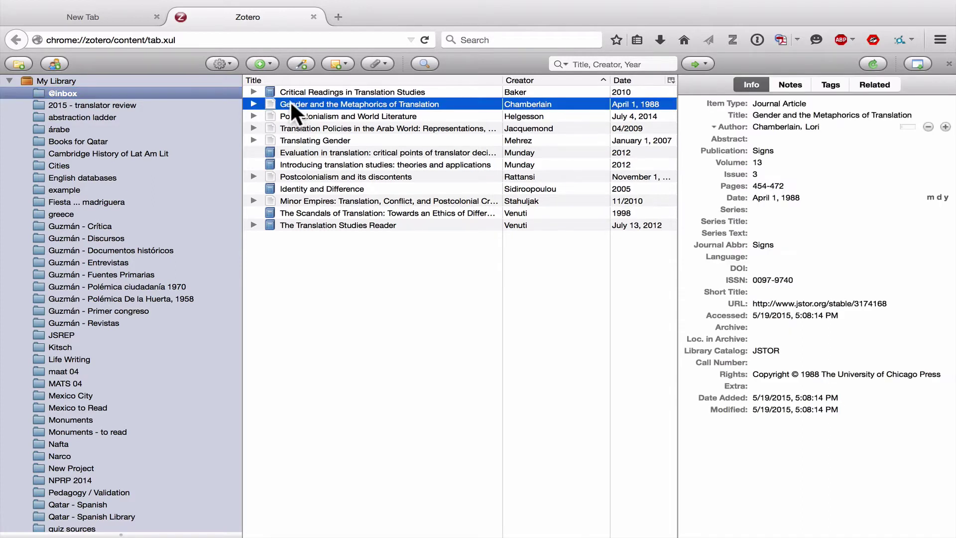
left_click(252, 104)
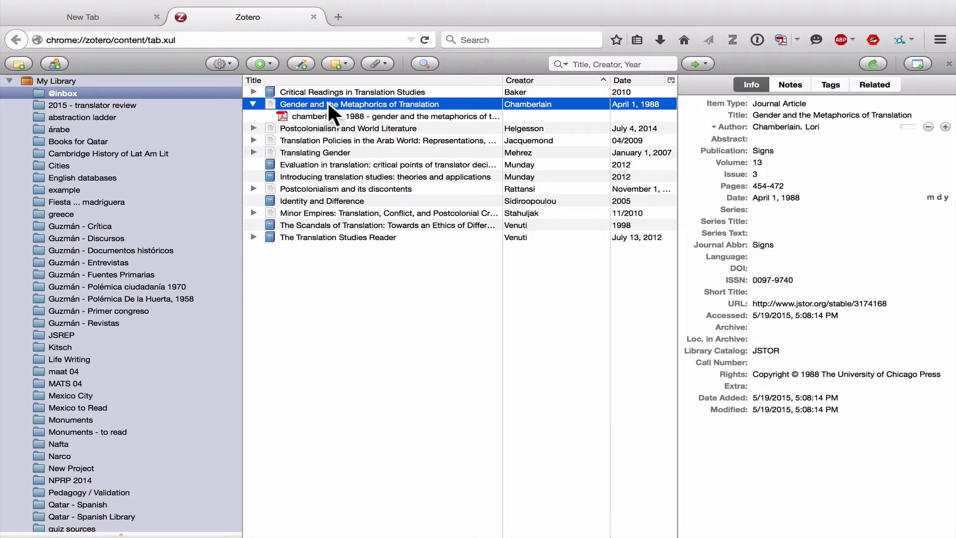
Collapse 'Gender and the Metaphorics of Translation' to hide its PDF attachment
left_click(253, 104)
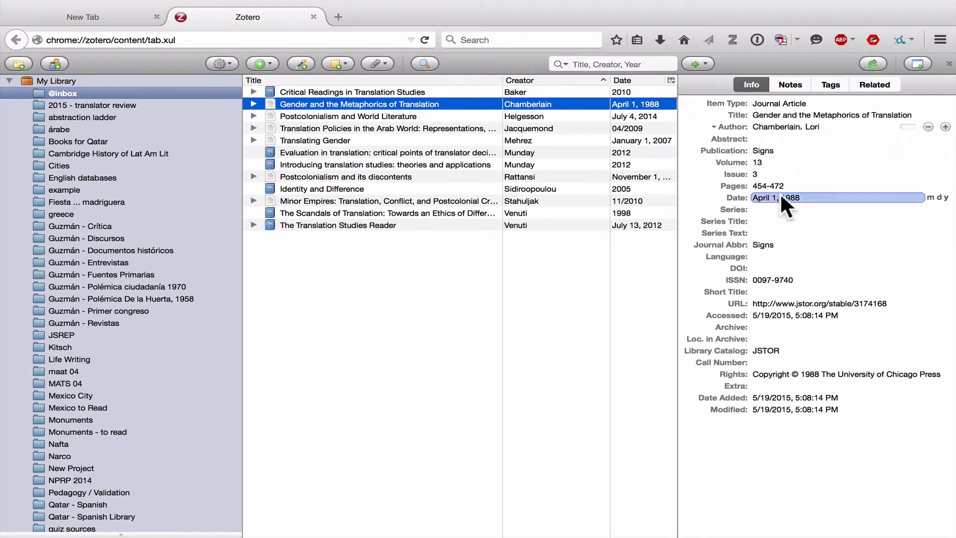
mouse_move(779, 195)
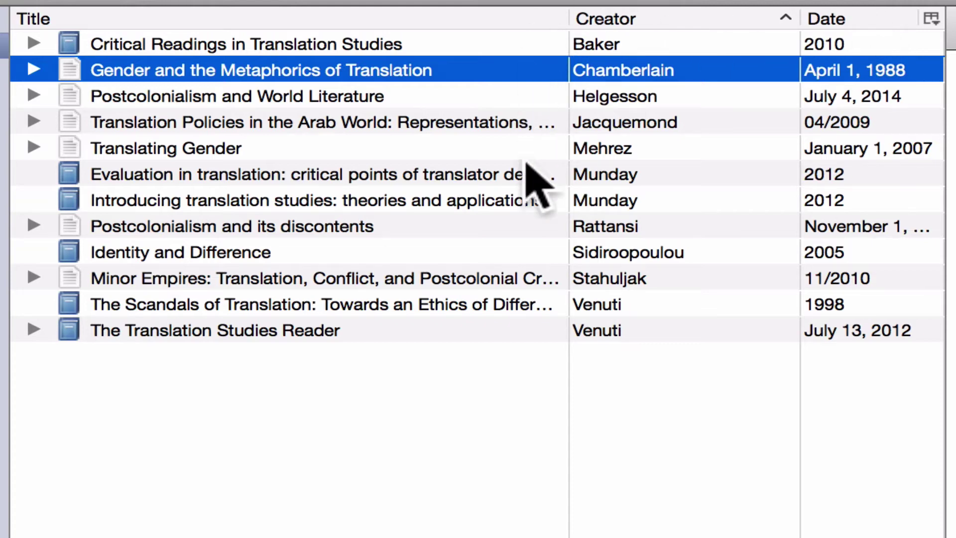
left_click(467, 19)
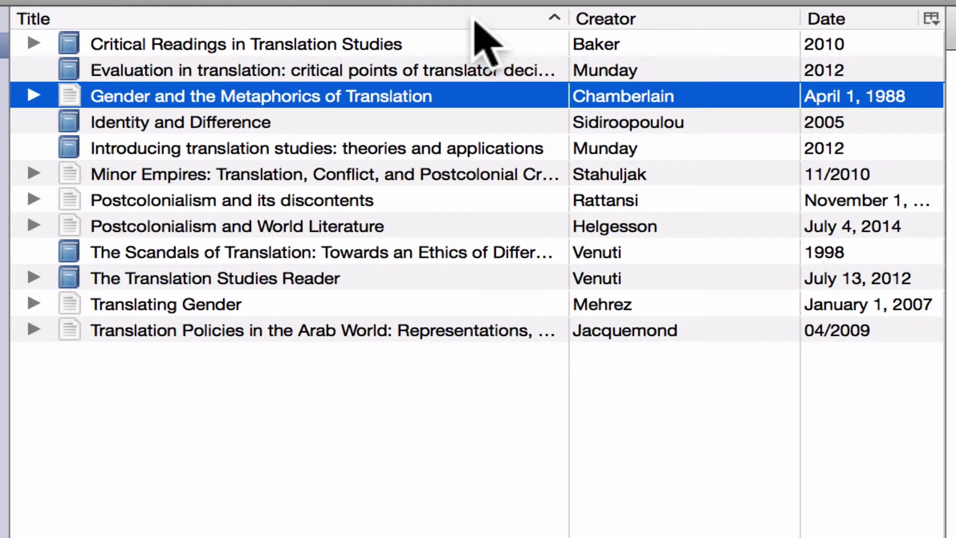
left_click(626, 19)
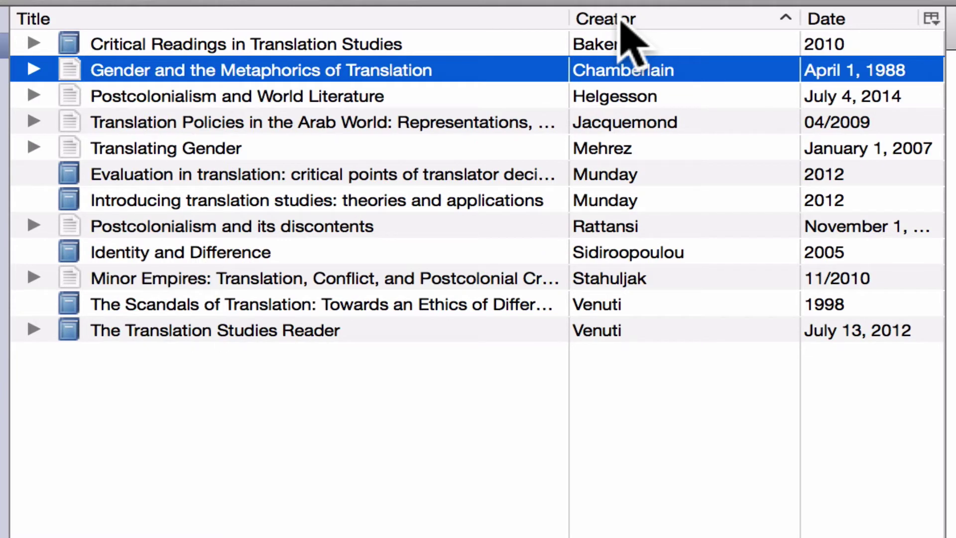
left_click(842, 19)
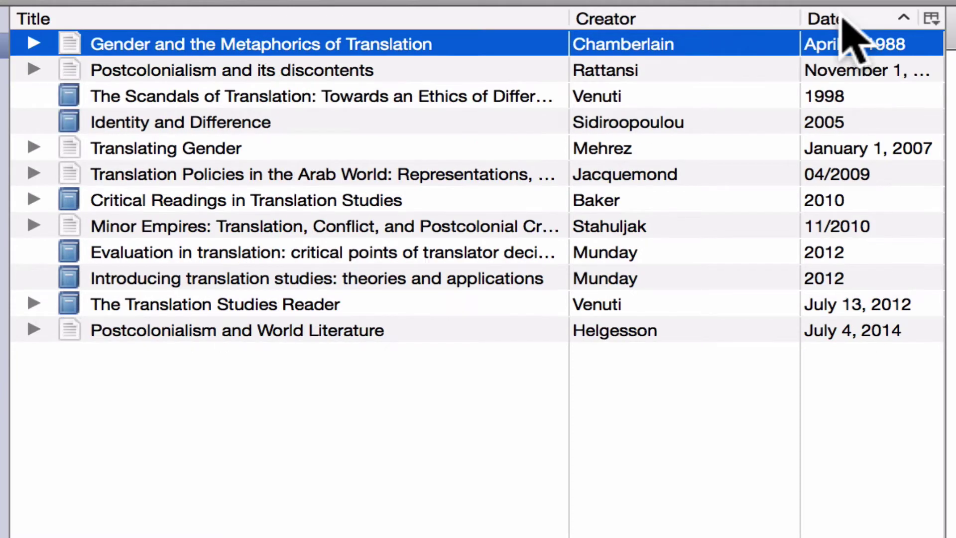
left_click(841, 19)
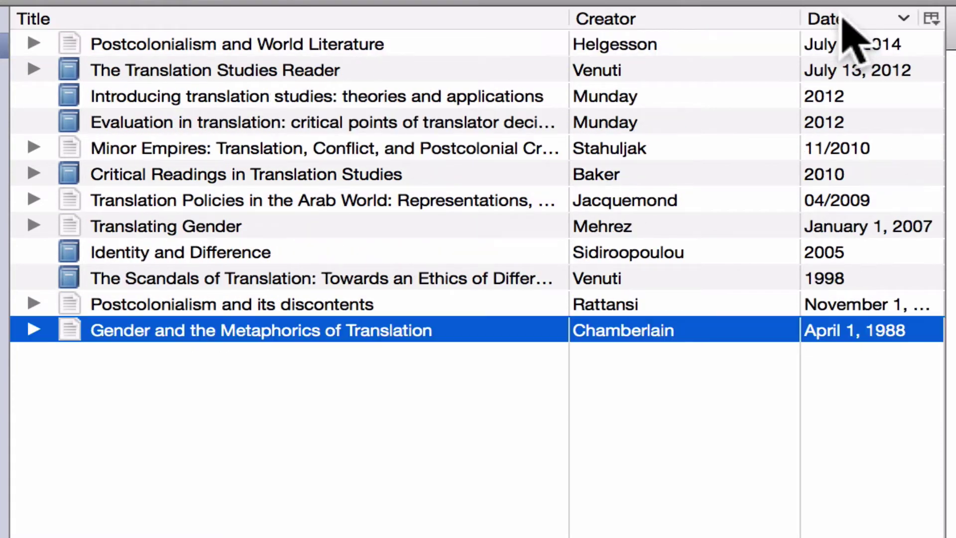
left_click(842, 19)
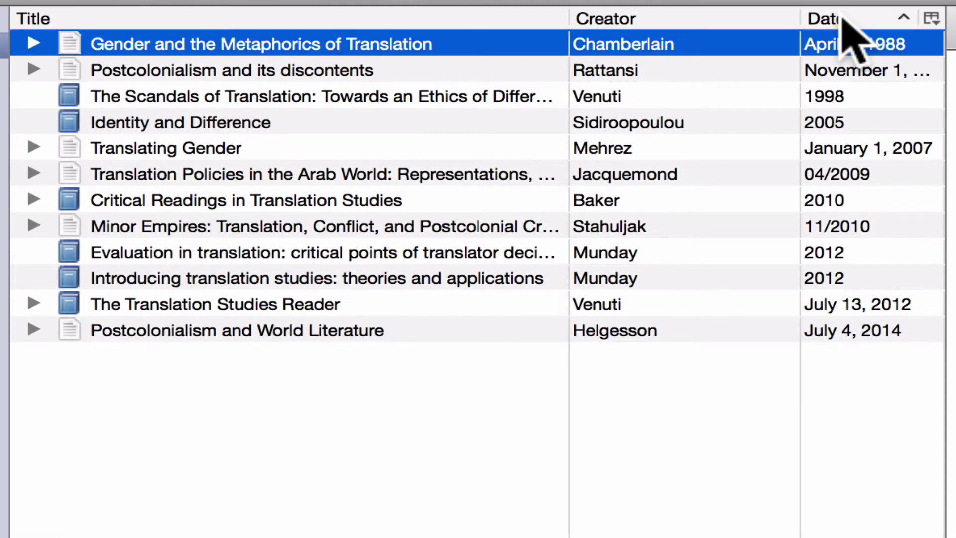
Add a Publisher column, try sorting by it both ways, then remove it
left_click(932, 16)
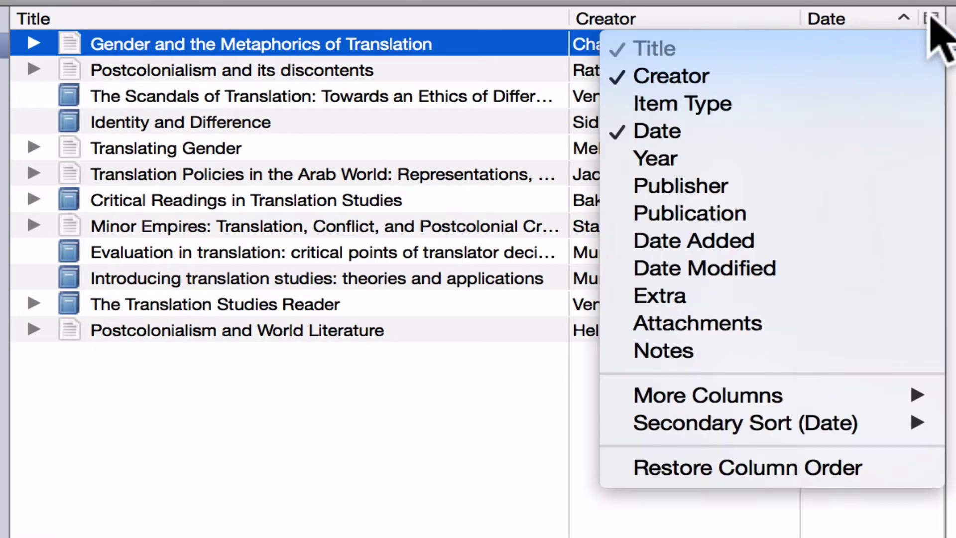
left_click(692, 188)
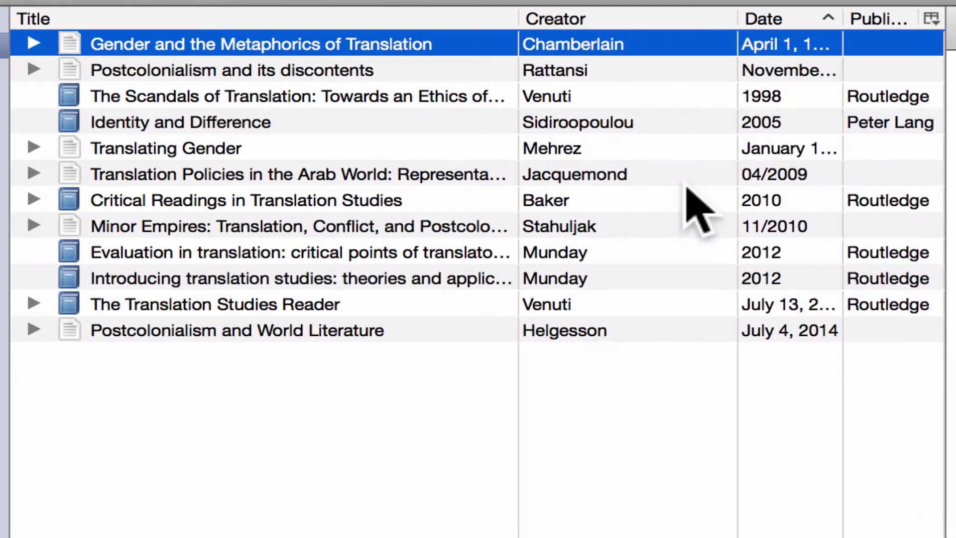
left_click(872, 19)
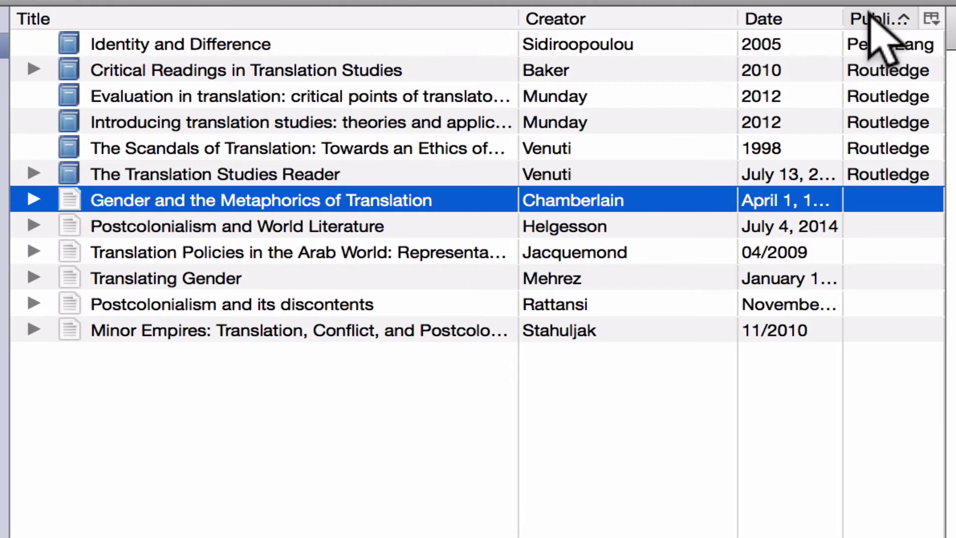
left_click(872, 19)
left_click(872, 19)
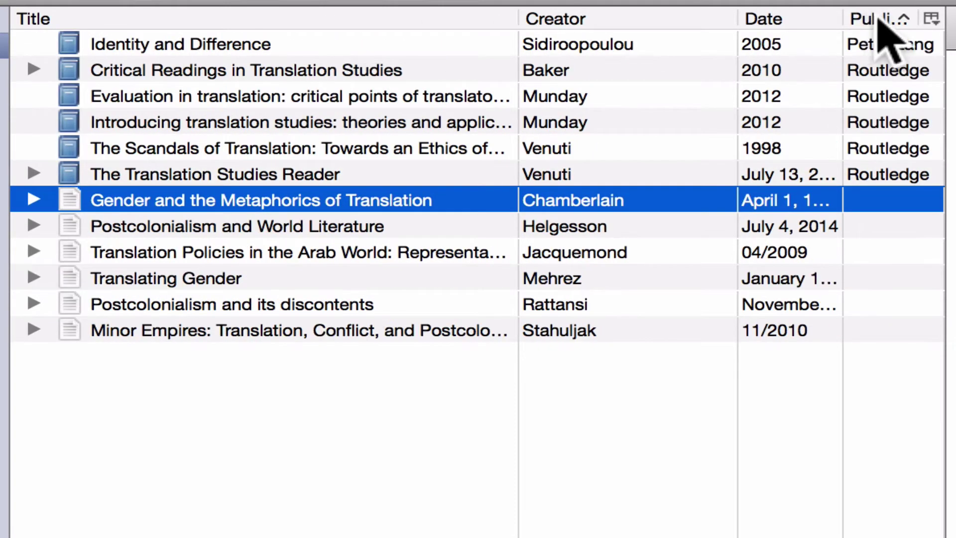
left_click(930, 19)
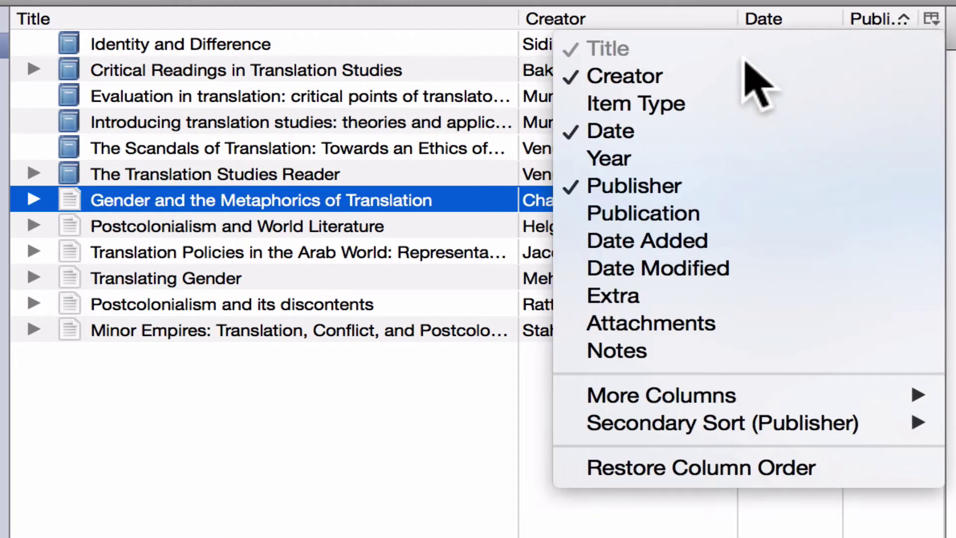
left_click(680, 189)
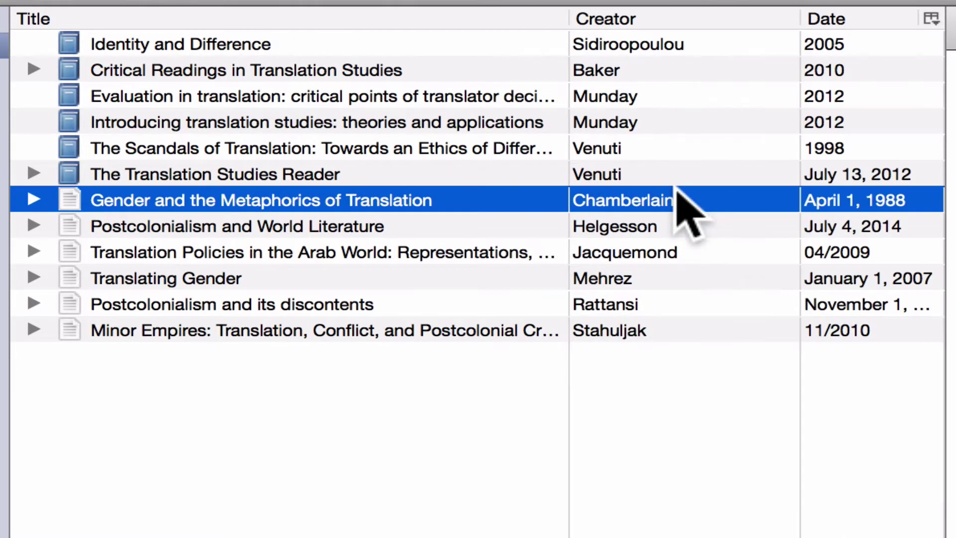
Add an Attachments column and briefly expand the Chamberlain and Postcolonialism items' attachments
left_click(931, 19)
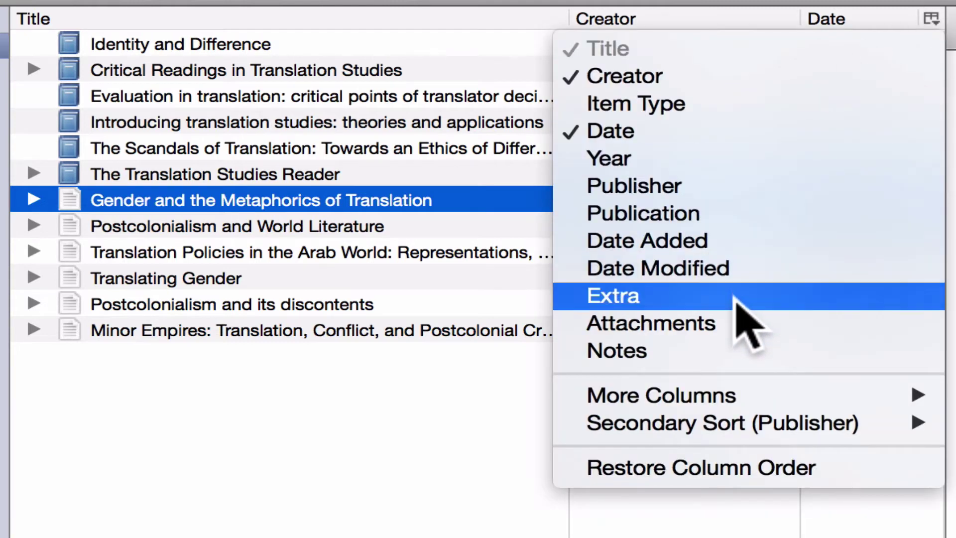
left_click(735, 324)
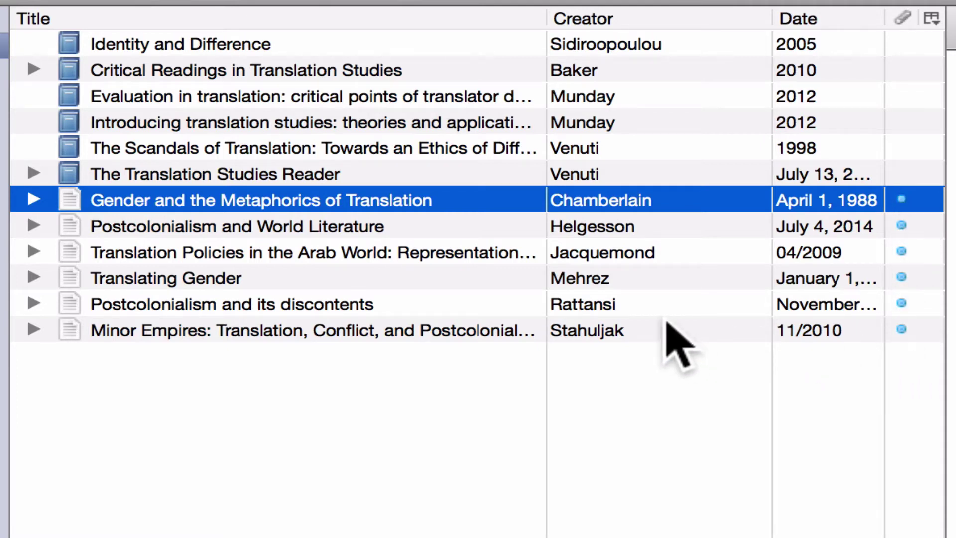
left_click(33, 200)
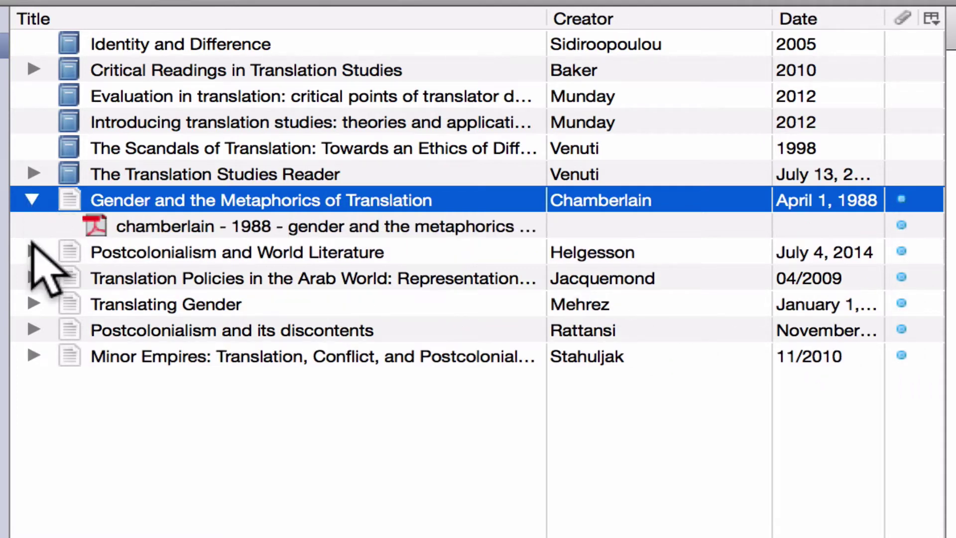
left_click(32, 250)
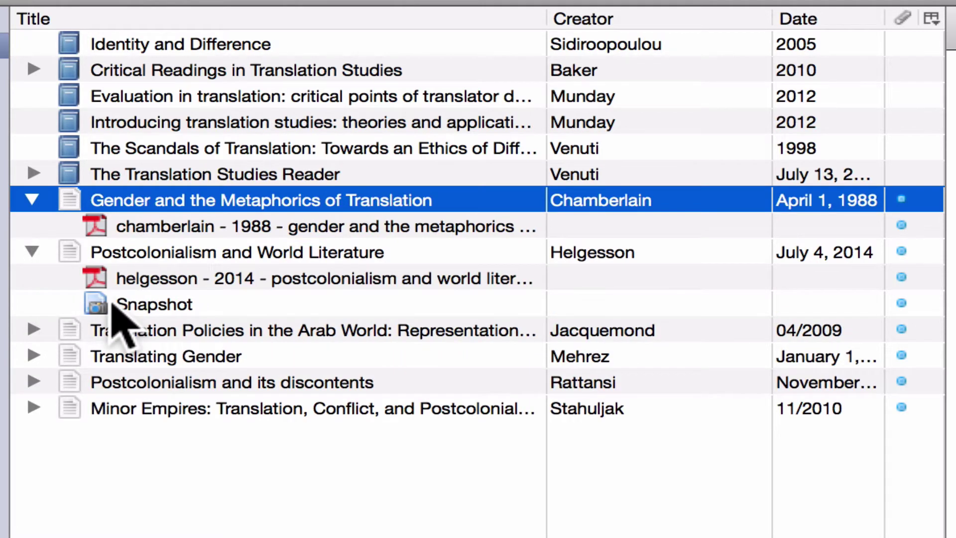
left_click(32, 252)
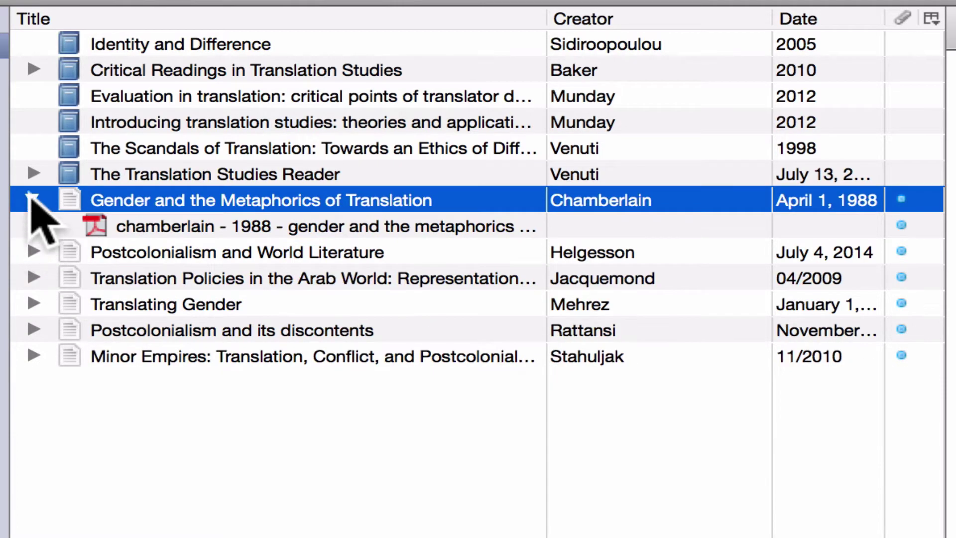
left_click(33, 200)
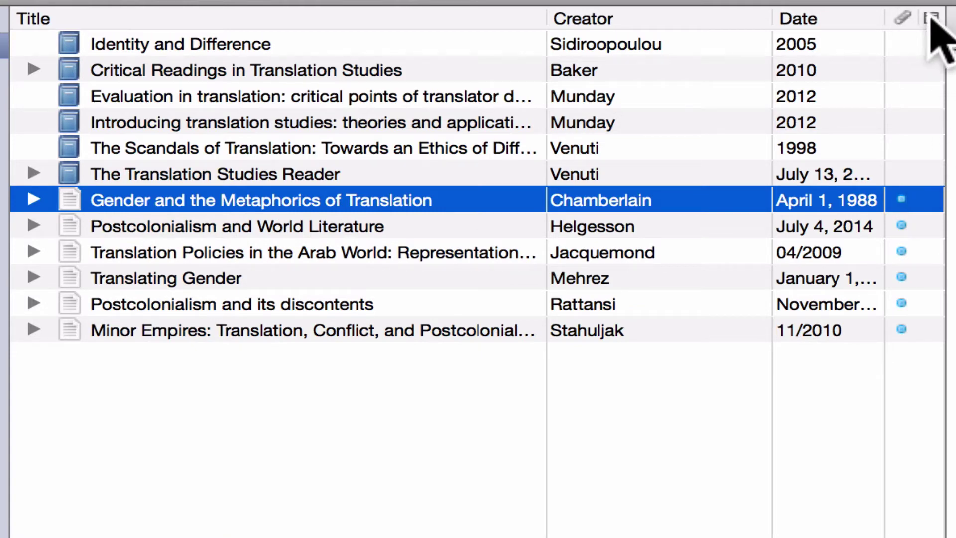
Sort by title both ways, then sort by creator ascending
left_click(385, 18)
left_click(386, 18)
left_click(584, 19)
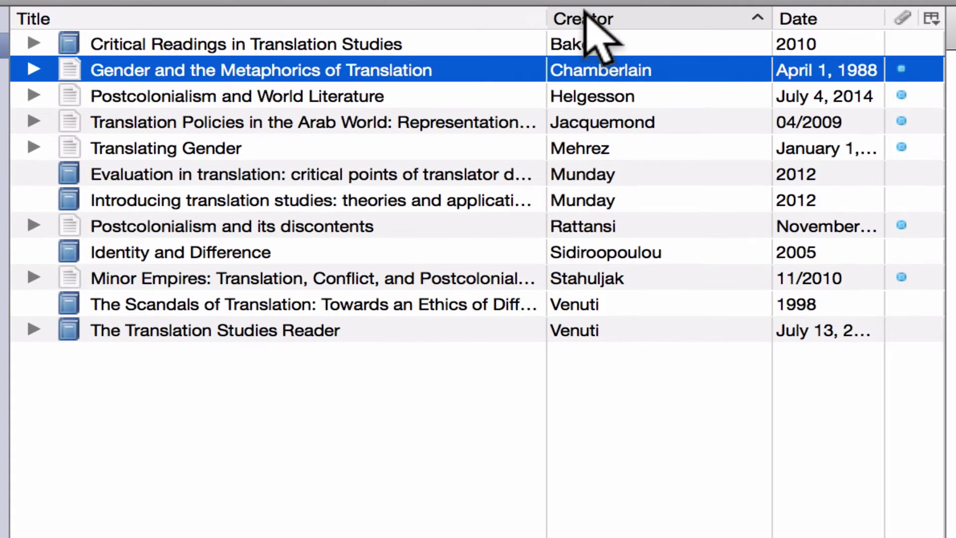
Sort the items by date newest first and view the Chamberlain article's tags, which number 0
left_click(585, 18)
left_click(817, 19)
left_click(817, 19)
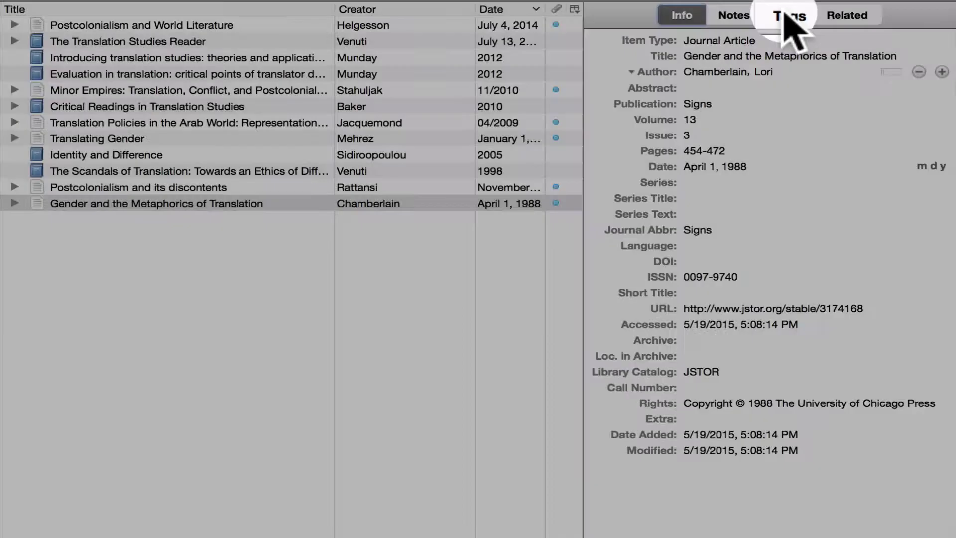
left_click(792, 18)
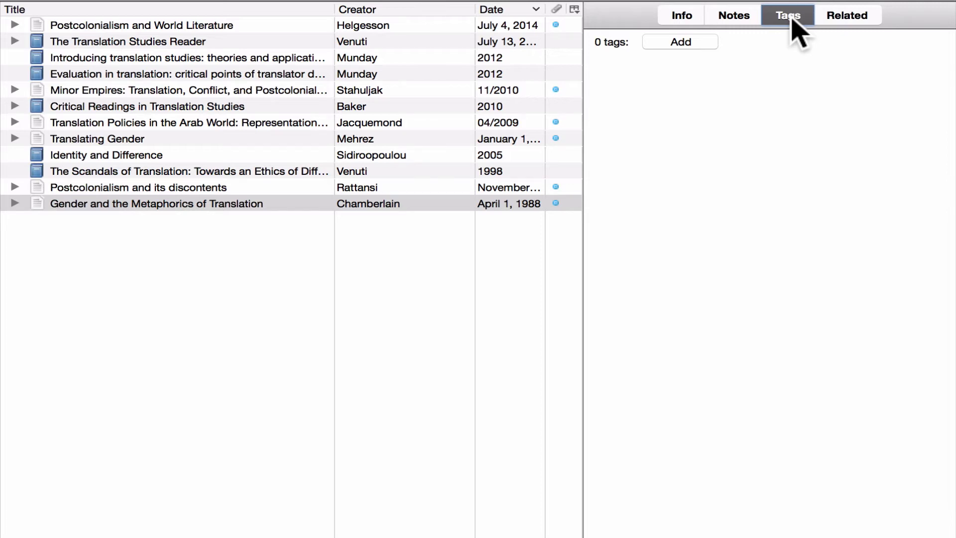
Select 'Translating Gender' and add the tags Translation and gender
left_click(155, 142)
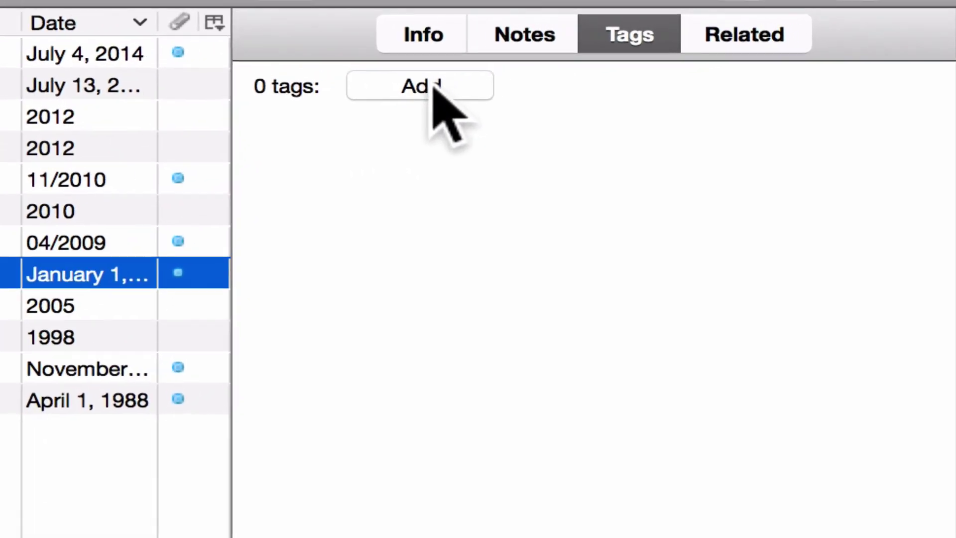
left_click(433, 85)
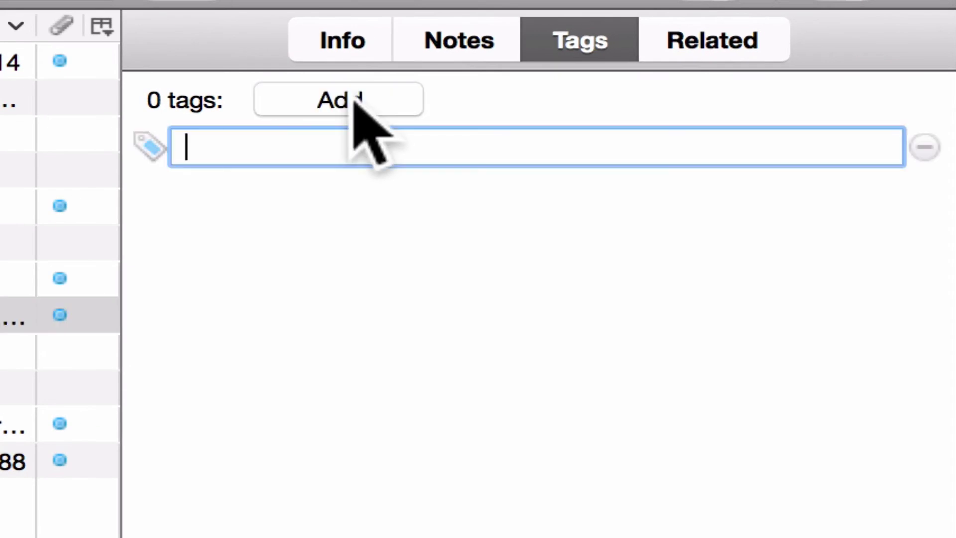
type("tr")
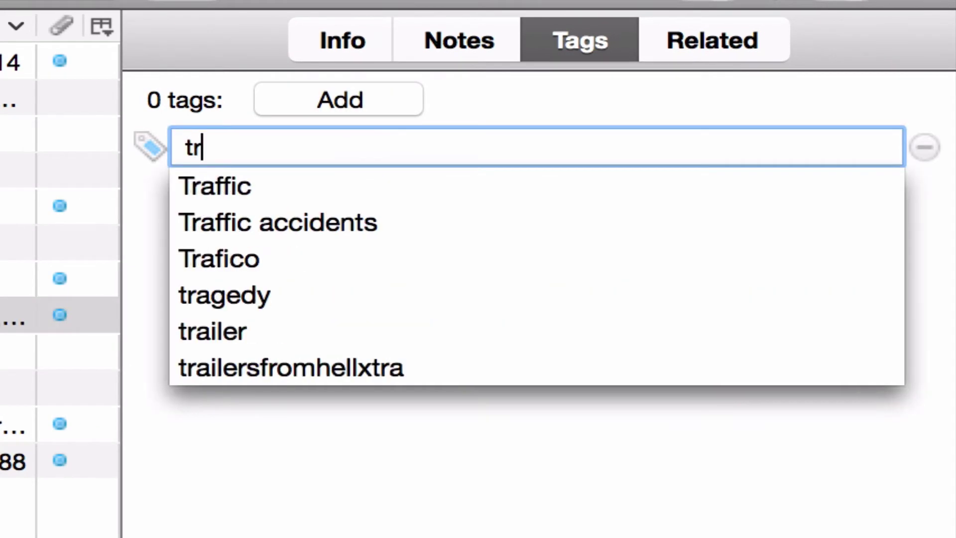
type("anslation")
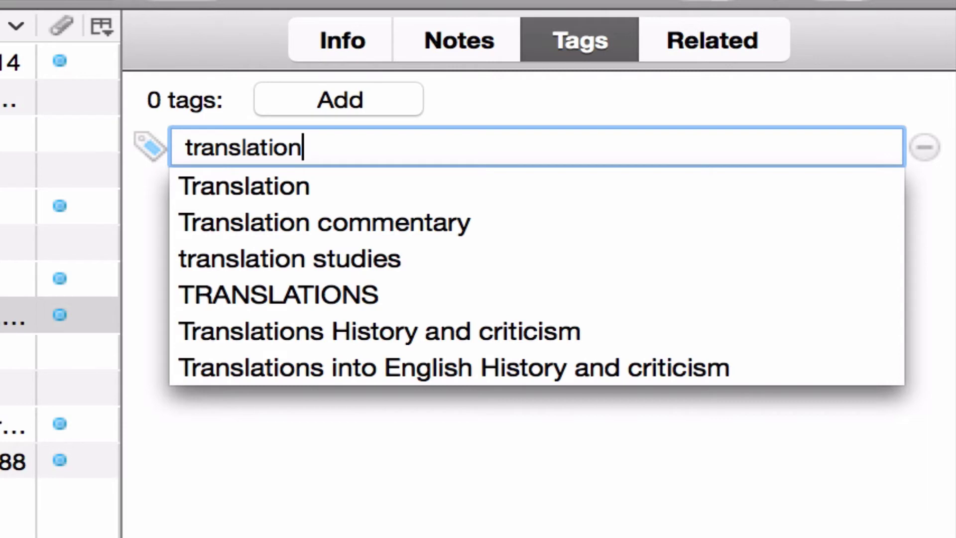
key("Down")
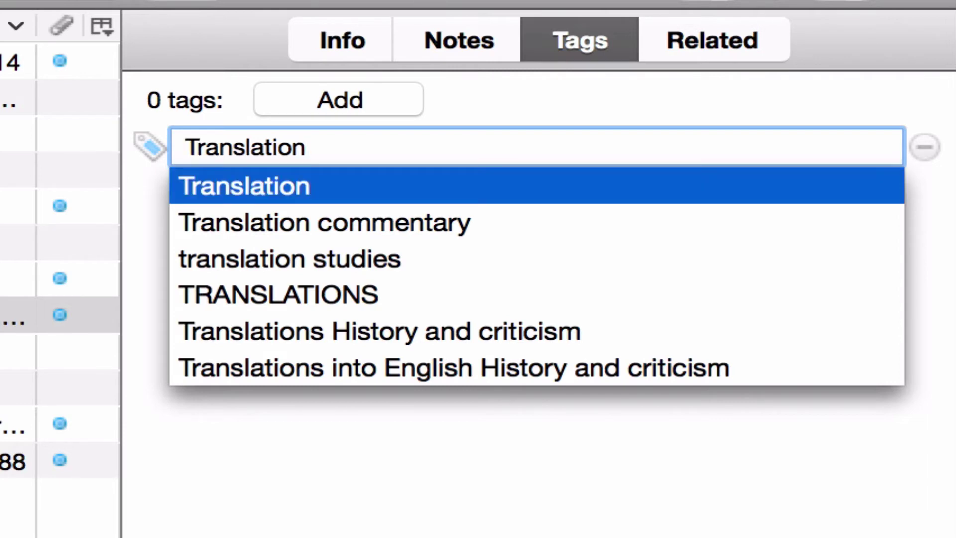
key("Return")
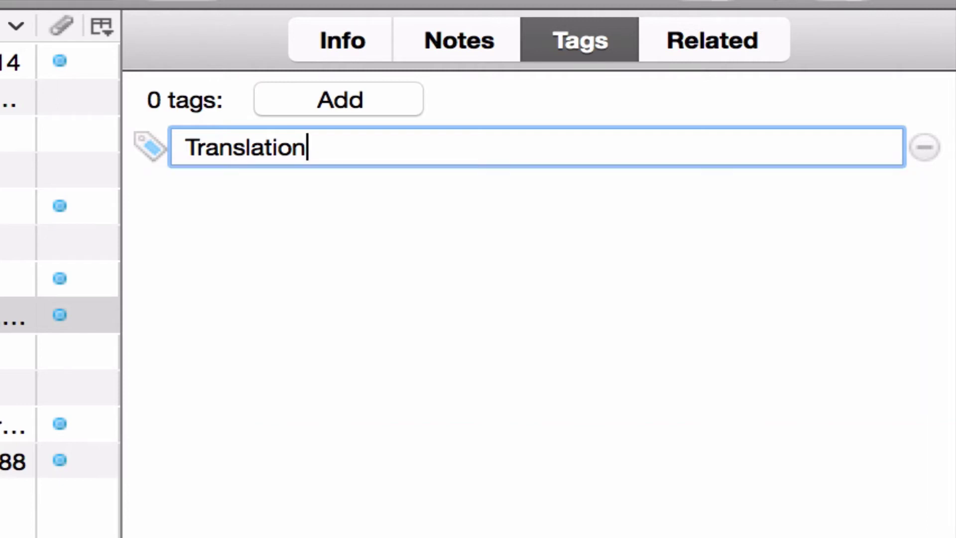
key("Return")
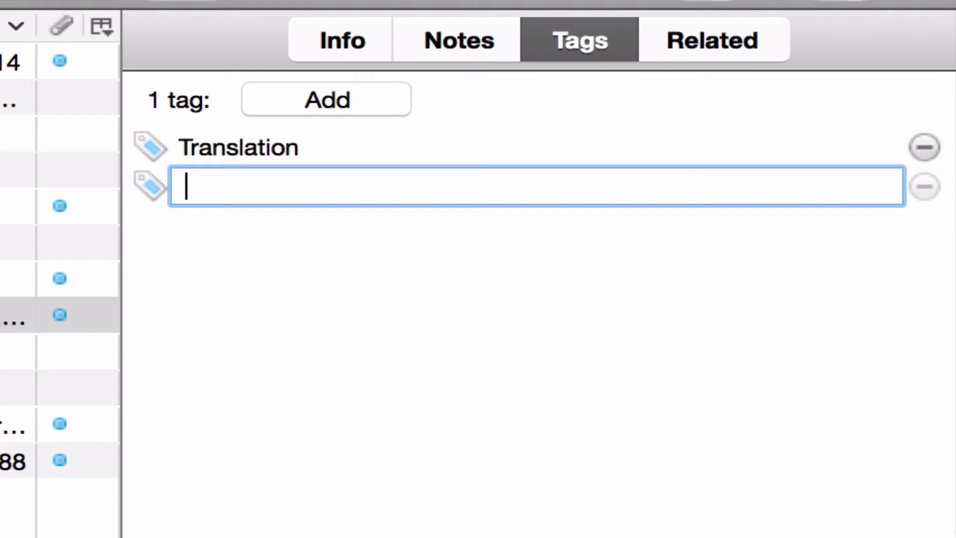
type("ge")
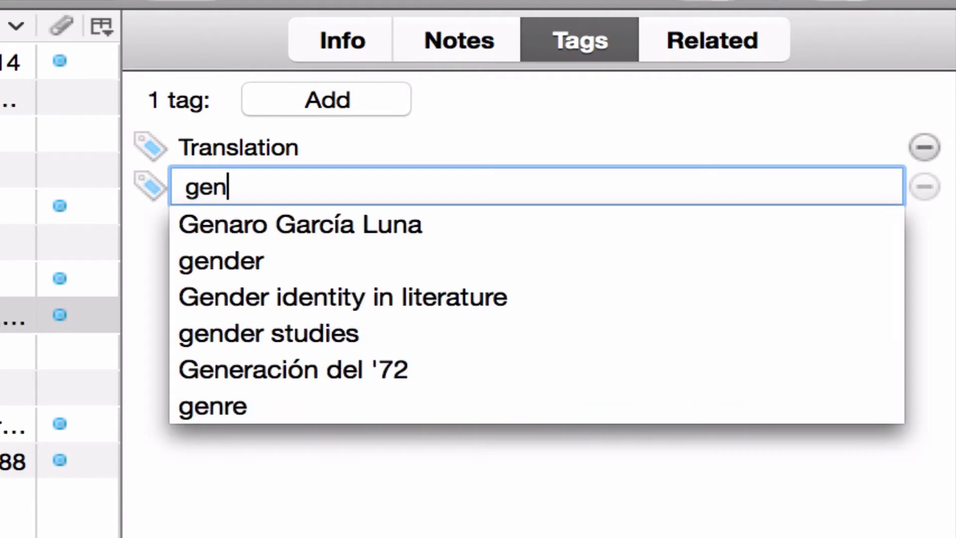
type("n")
key("Down")
key("Down")
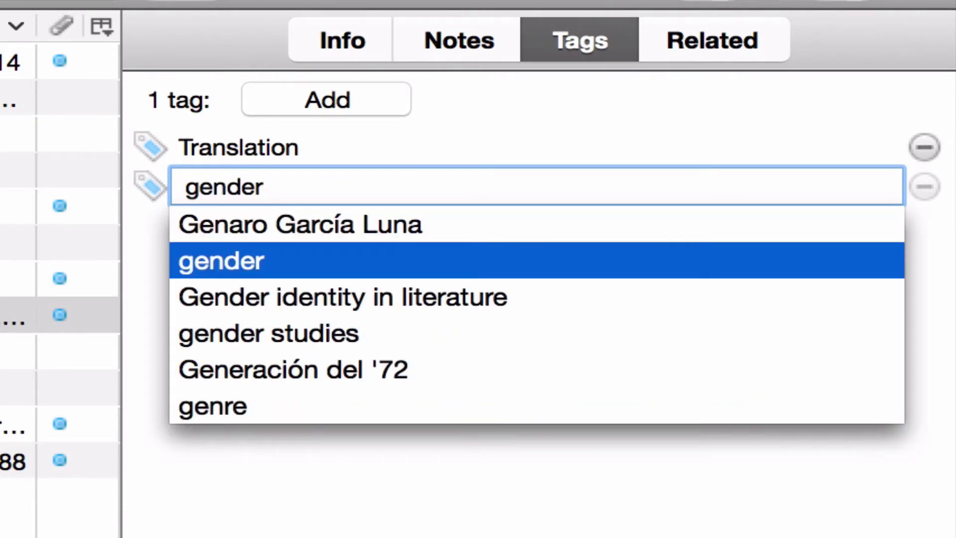
key("Return")
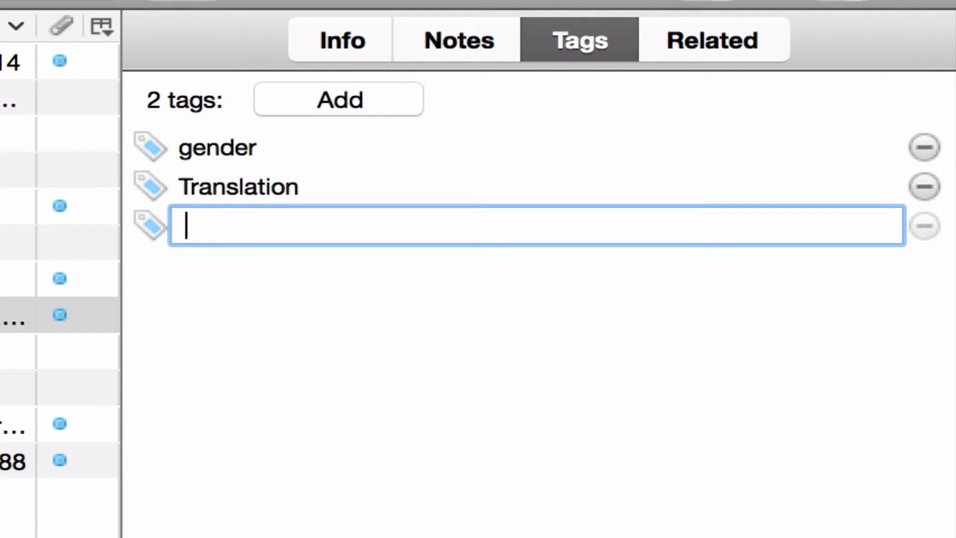
Add the tags egypt and bordieu to 'Translating Gender', then begin editing an existing tag
type("eg")
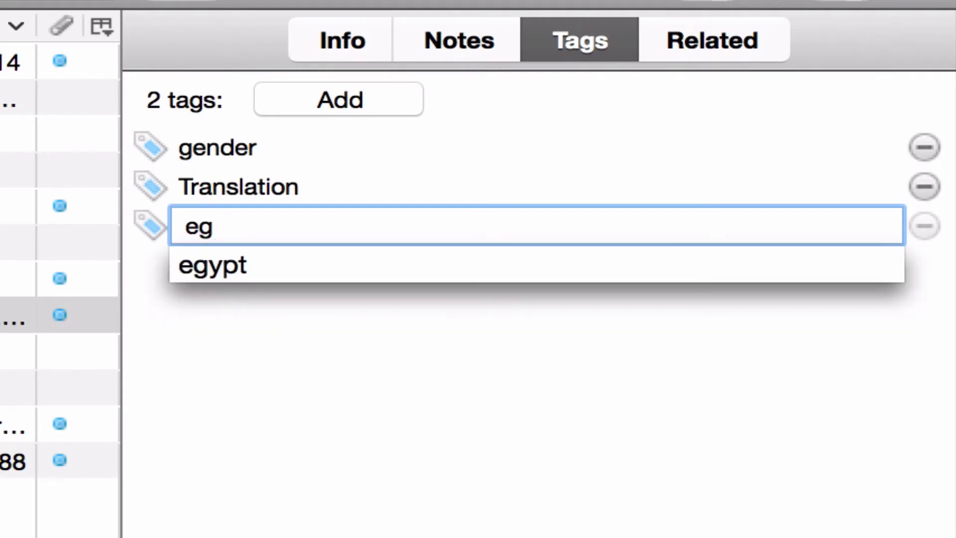
key("Down")
key("Return")
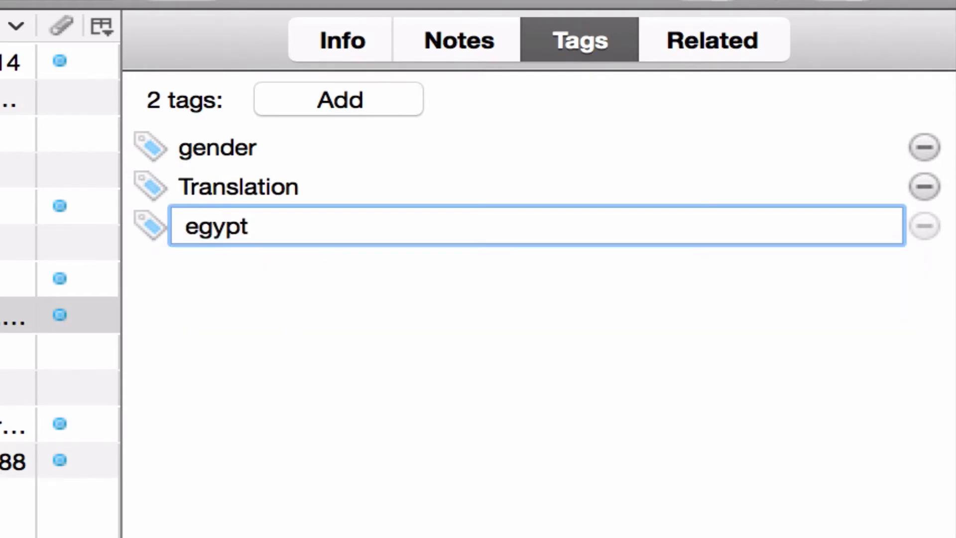
key("Return")
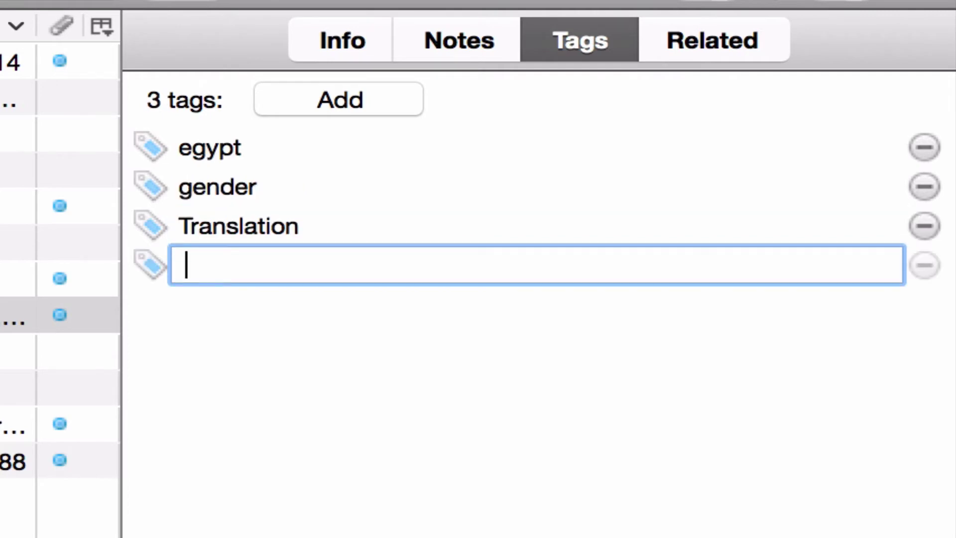
type("bo")
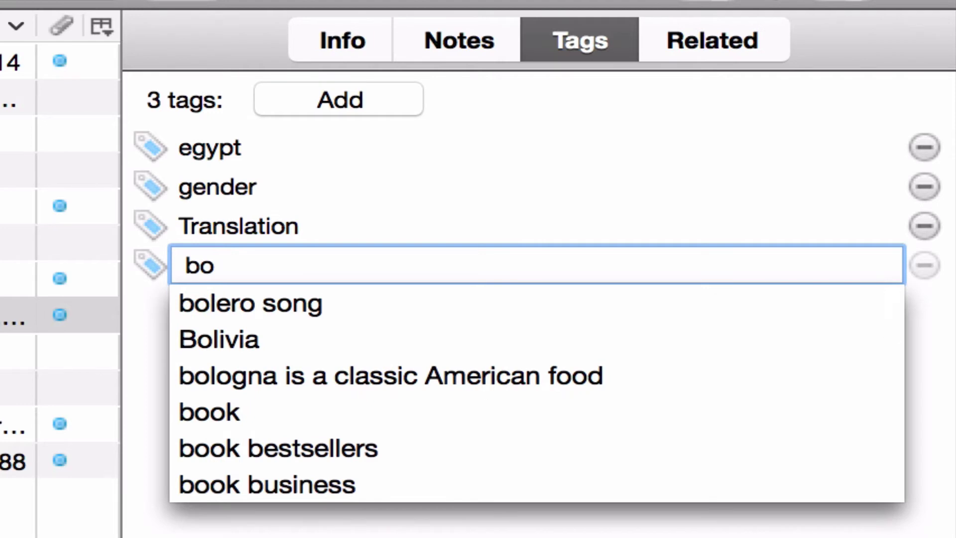
type("rd")
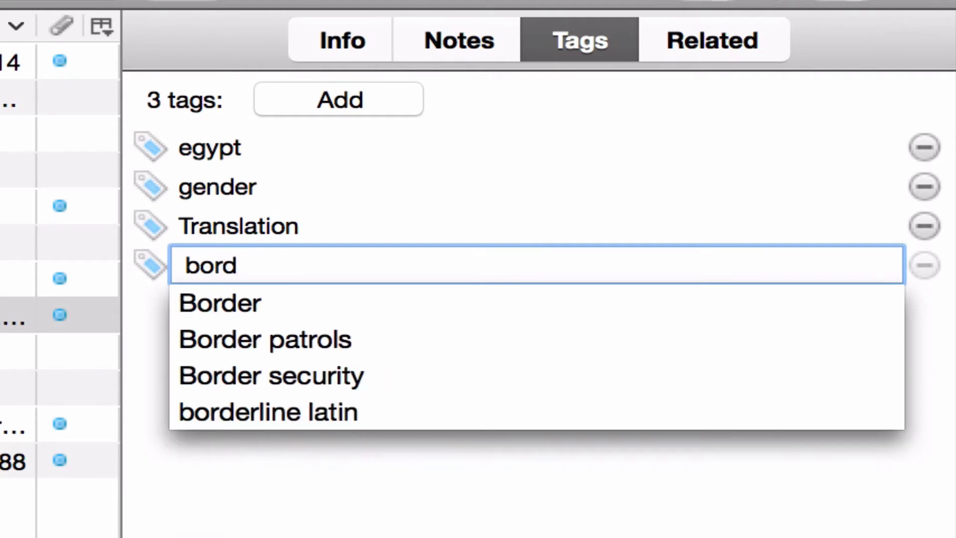
type("ieu")
key("Return")
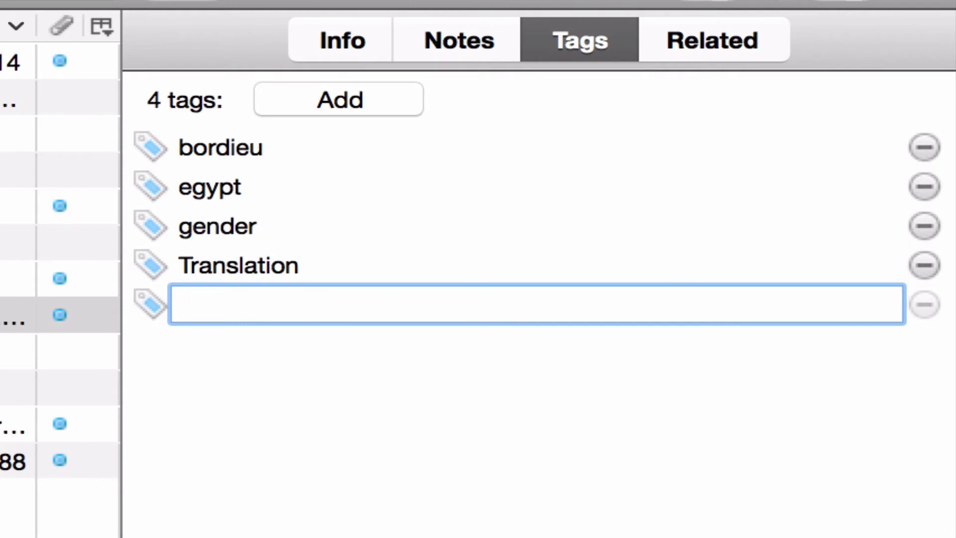
left_click(205, 135)
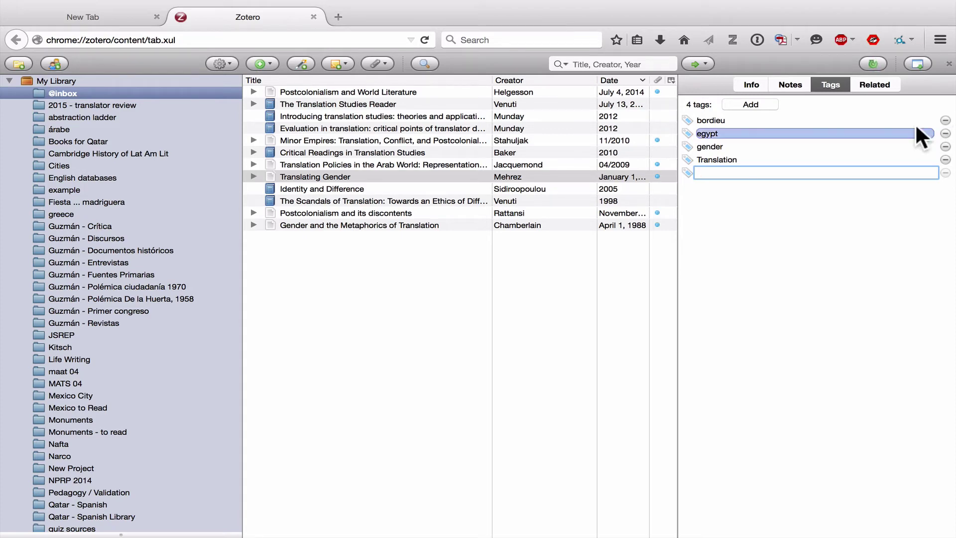
Show all 2080 library items and open the tag selector, dragging its splitter up to enlarge it
left_click(55, 79)
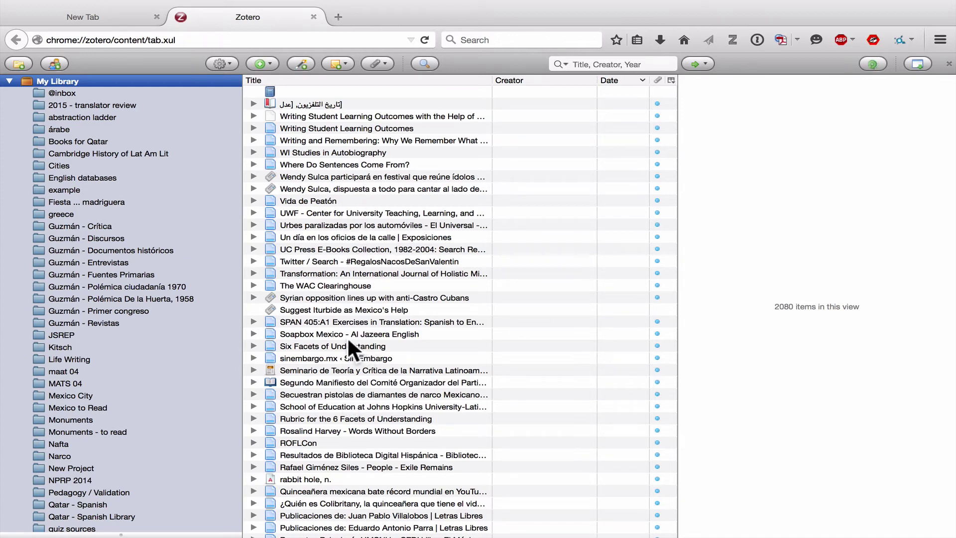
left_click(119, 534)
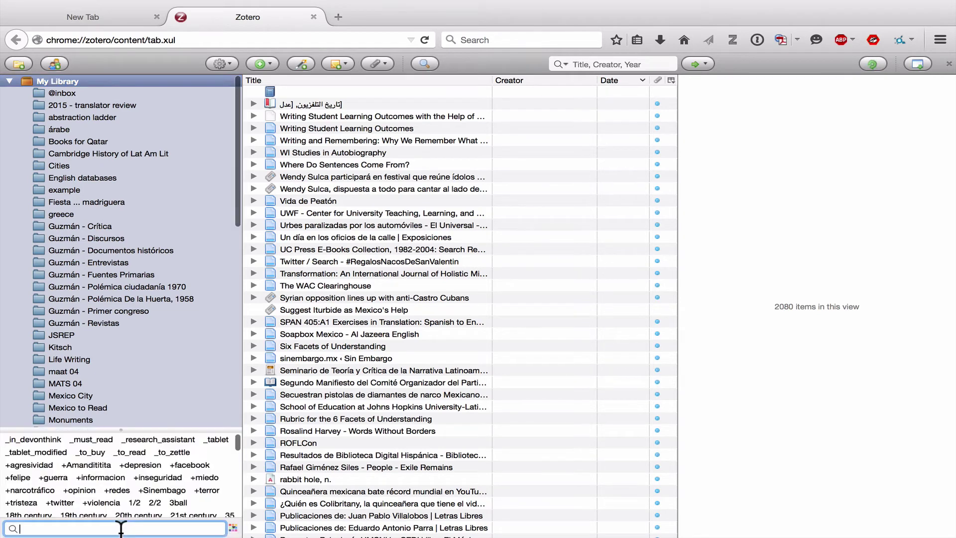
left_click_drag(138, 430, 148, 315)
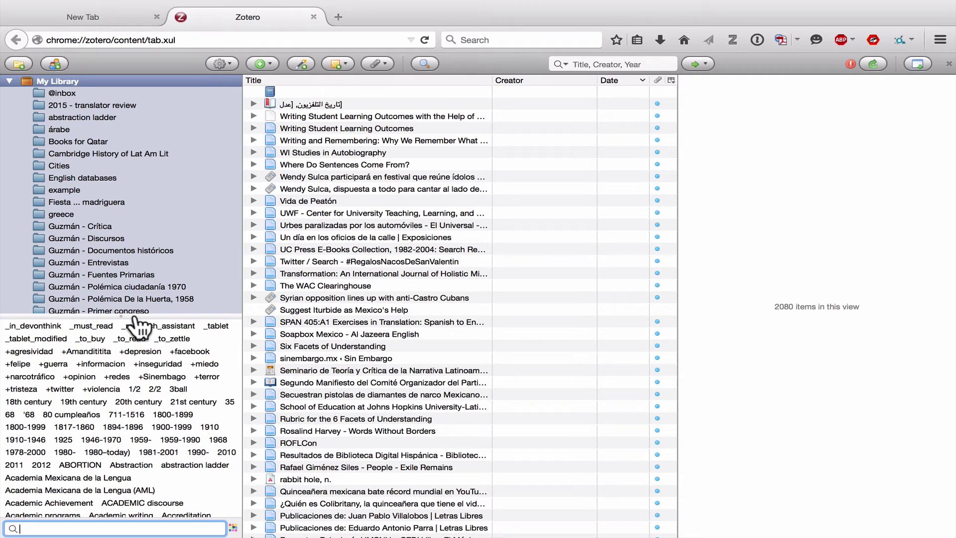
Filter by the _to_buy and Venezuela tags, then view La telenovela en Venezuela's Google Books link
left_click(103, 338)
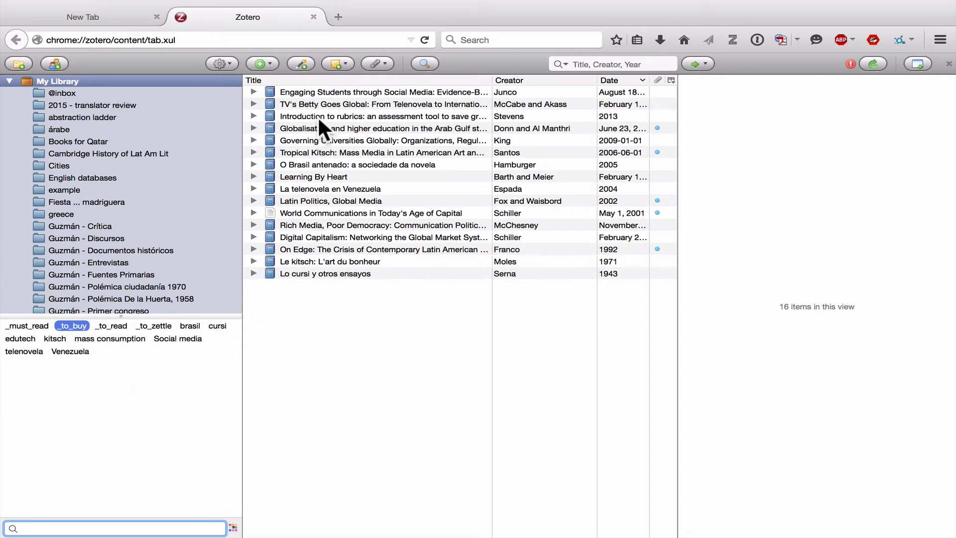
left_click(74, 352)
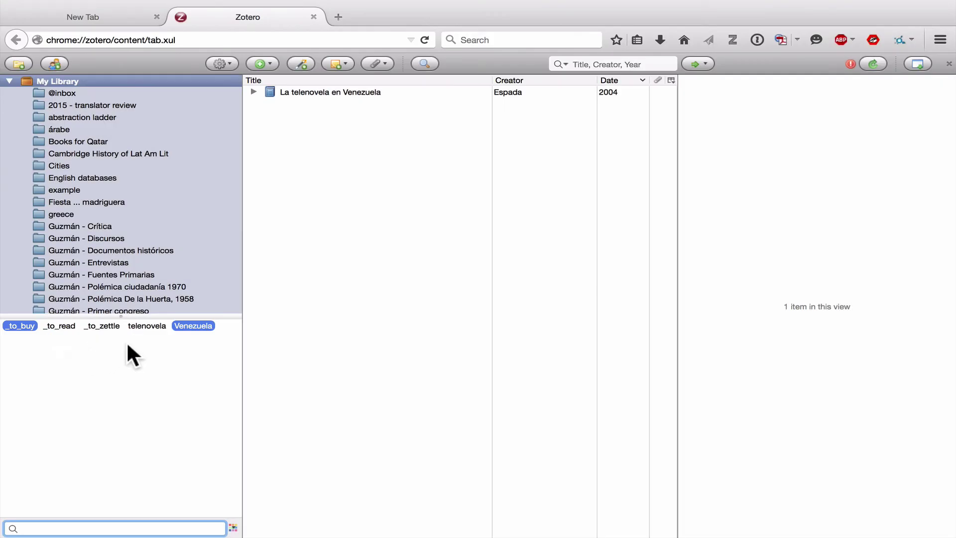
left_click(250, 91)
left_click(316, 102)
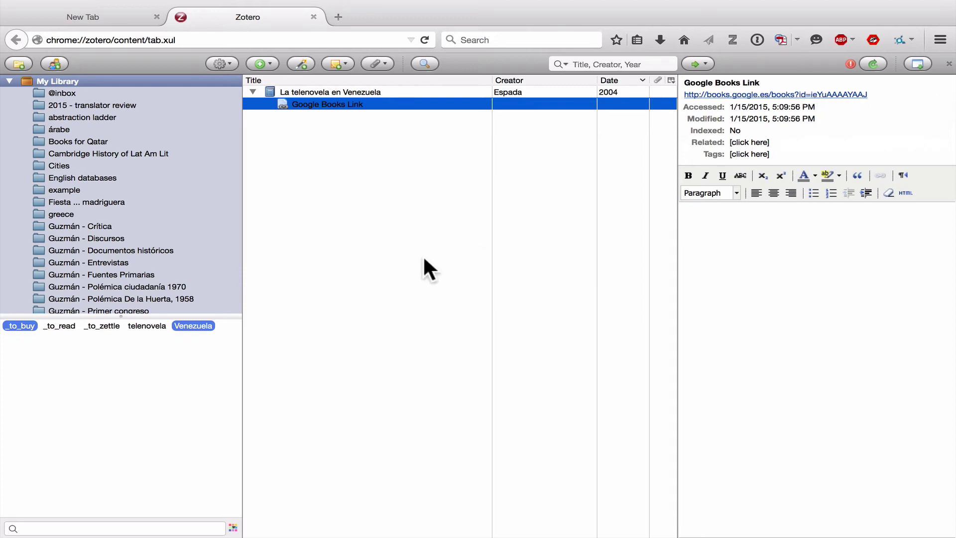
Use Deselect All in the tag selector's actions menu to clear the tag filters
left_click(233, 529)
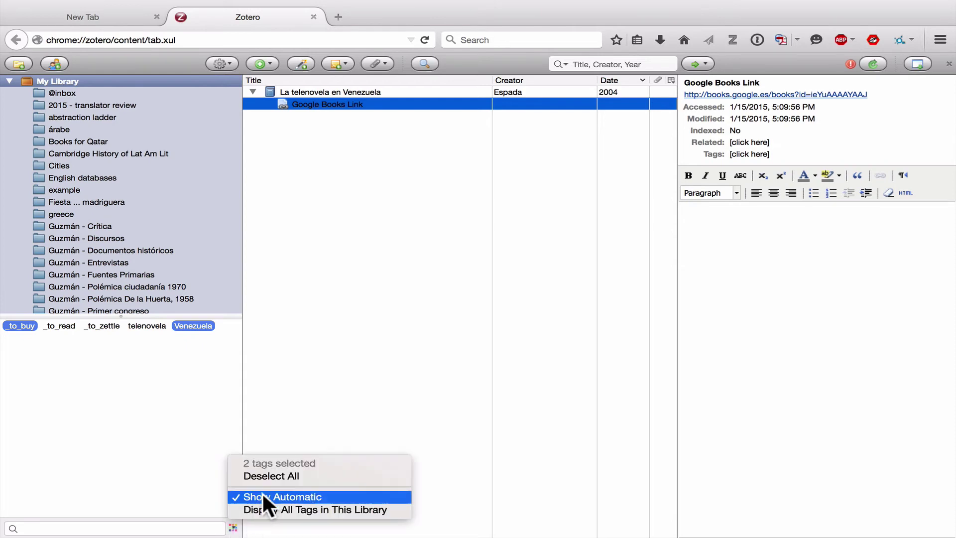
left_click(269, 474)
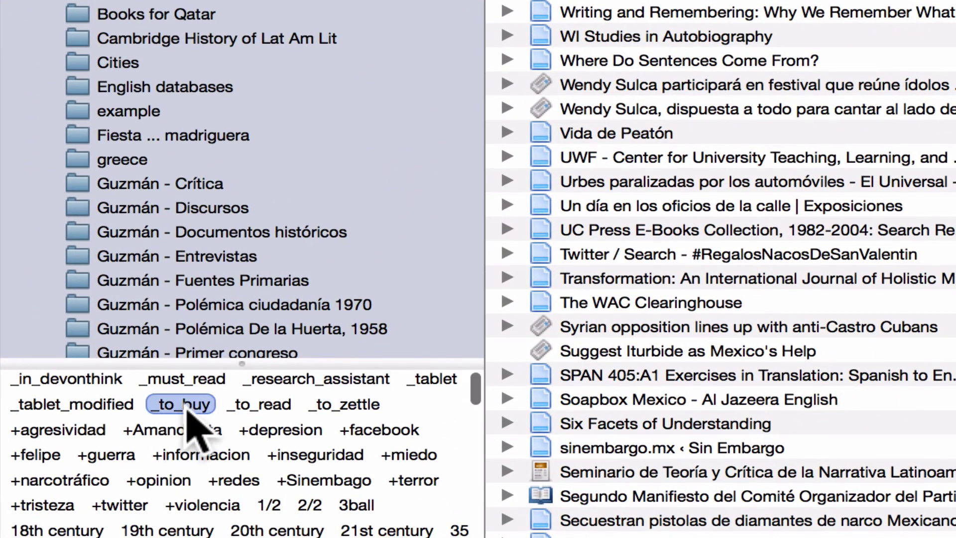
scroll(189, 408, "down", 1)
scroll(189, 402, "up", 1)
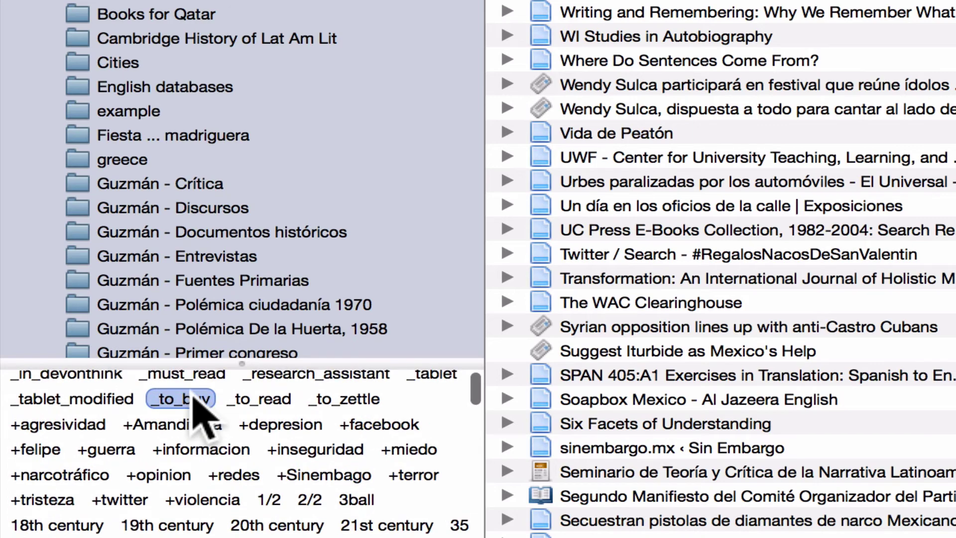
Assign the orange colour to the _to_buy tag at position 1
right_click(192, 399)
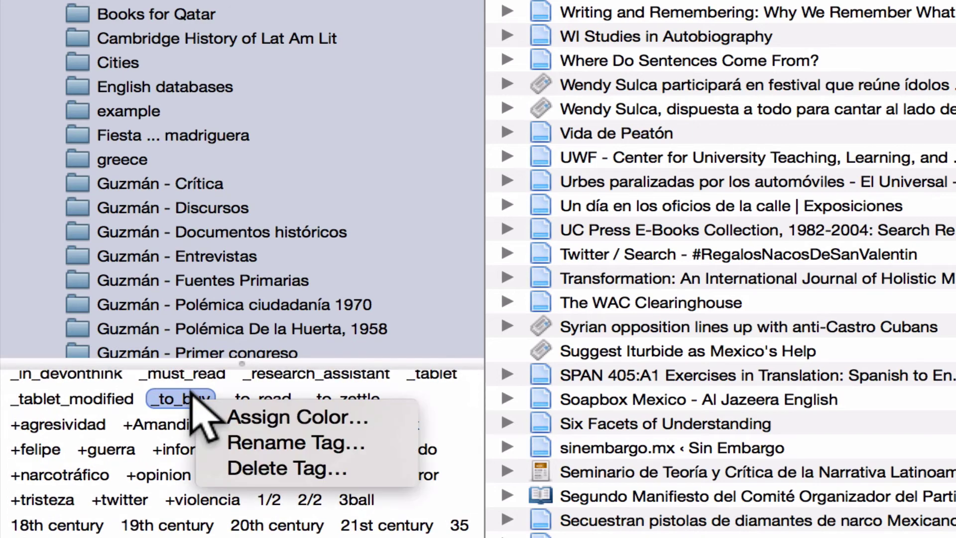
key("Escape")
left_click(252, 426)
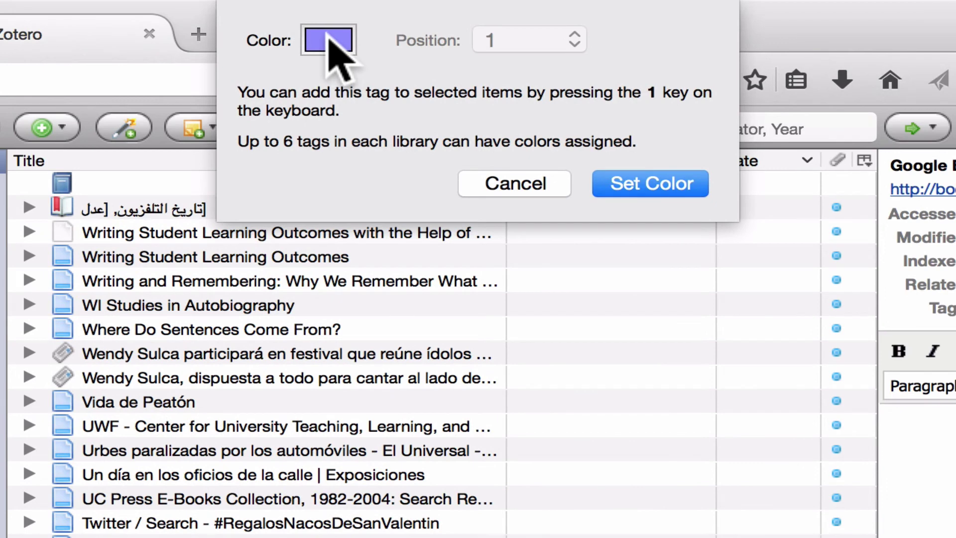
left_click(329, 39)
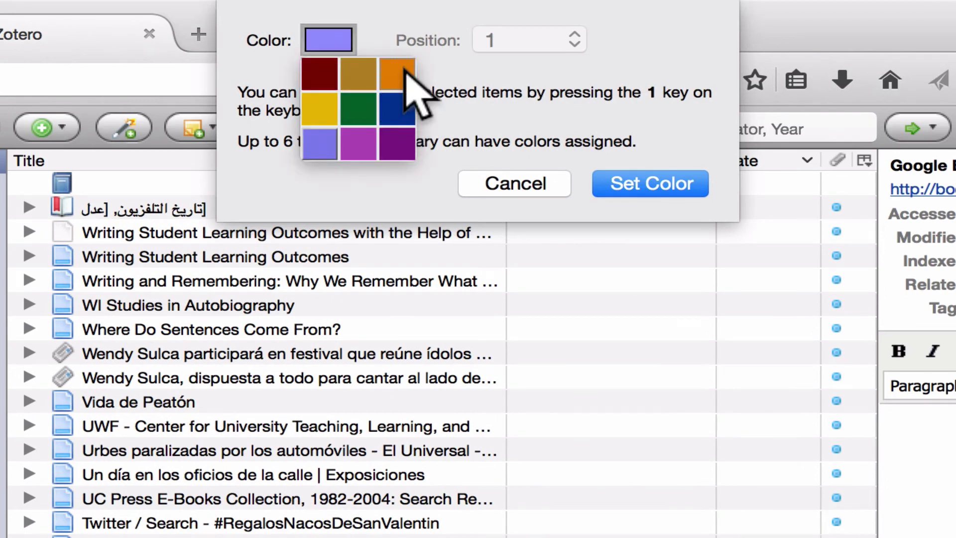
left_click(401, 70)
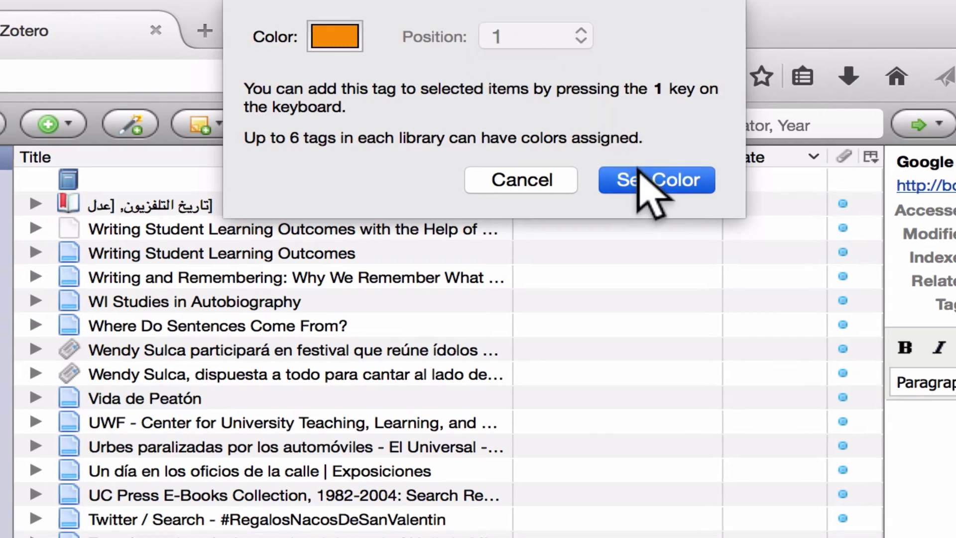
left_click(632, 181)
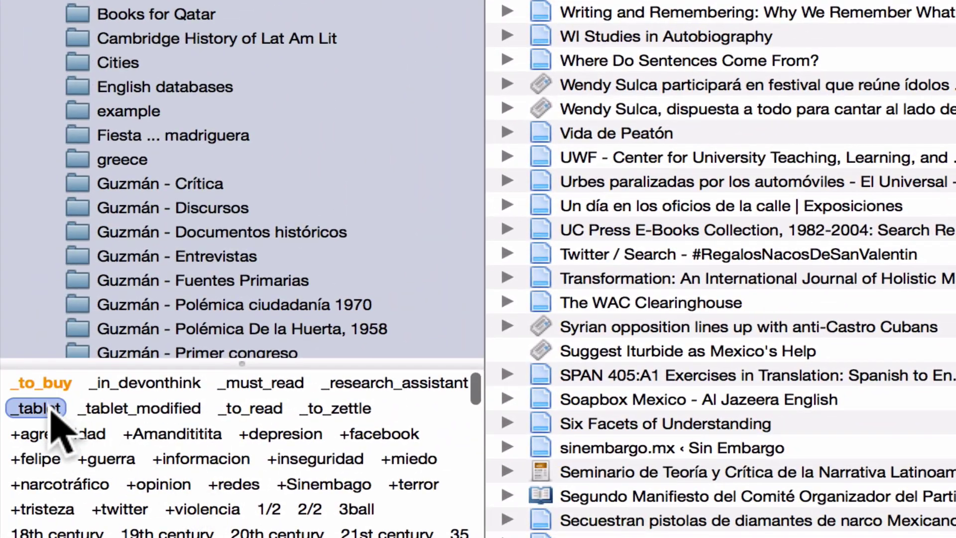
left_click(44, 383)
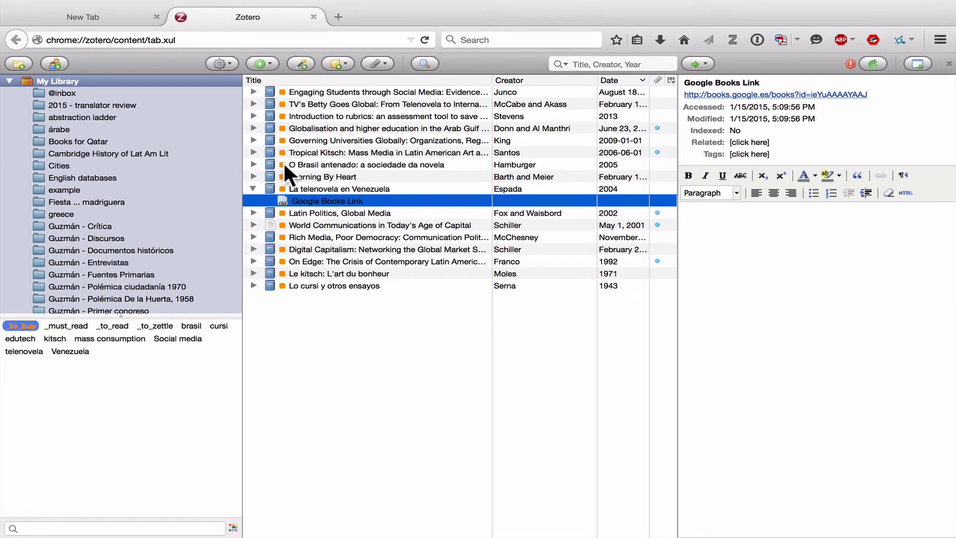
left_click(73, 92)
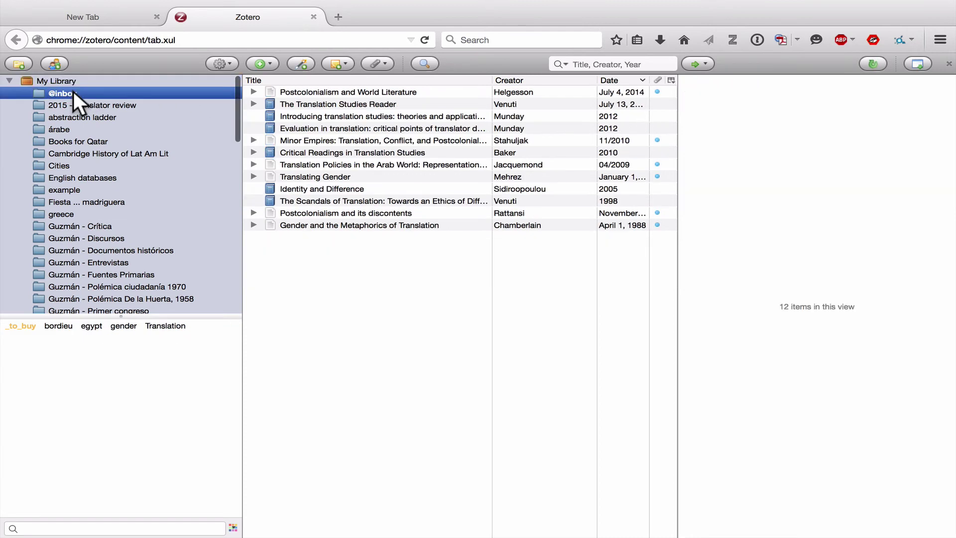
left_click(297, 114)
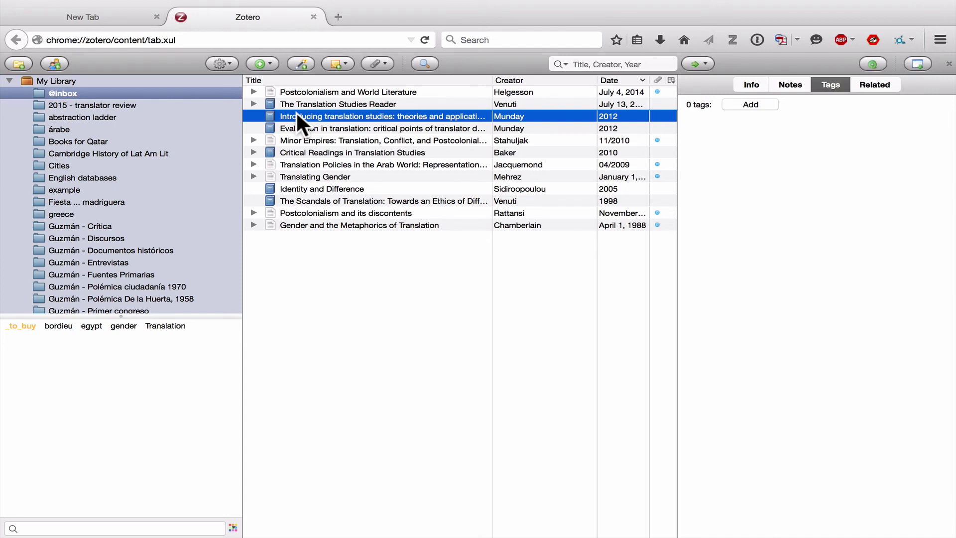
key("1")
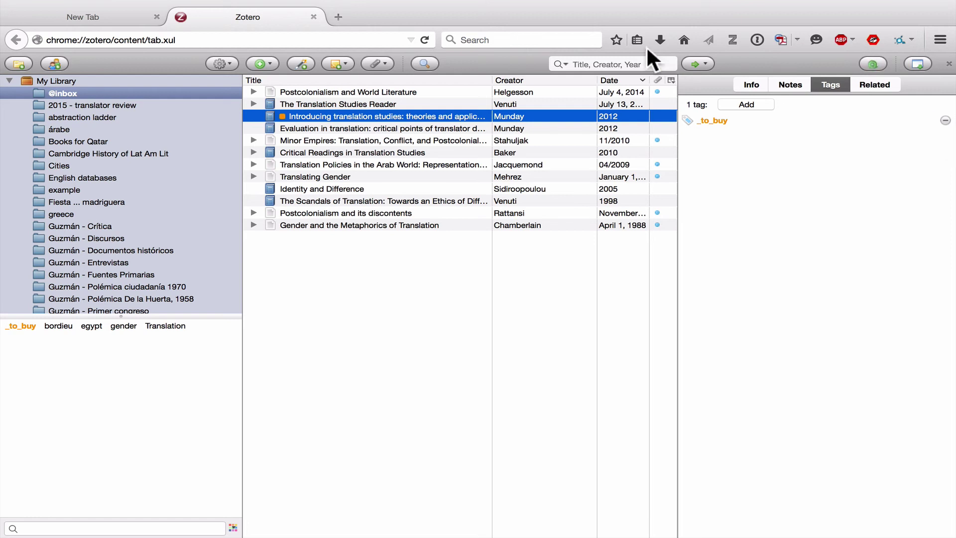
left_click(225, 61)
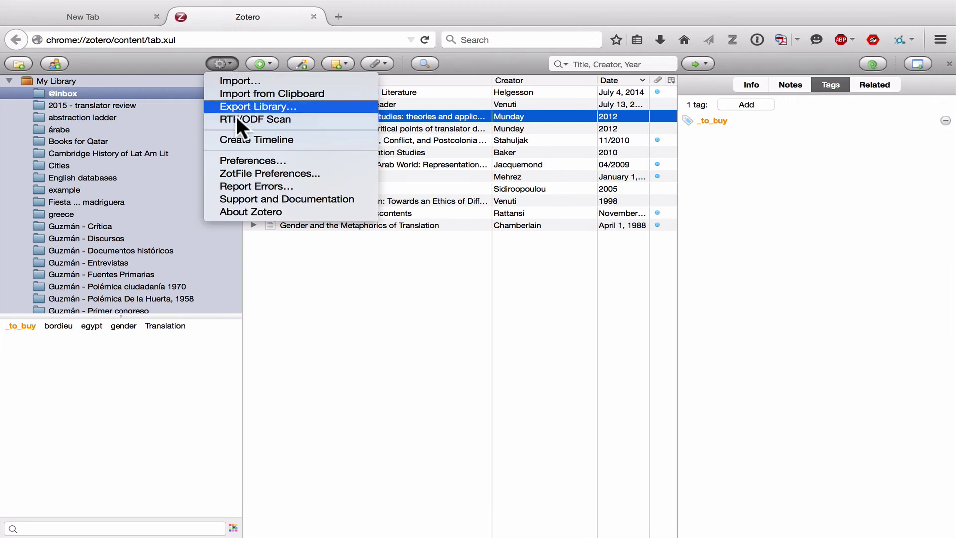
left_click(238, 161)
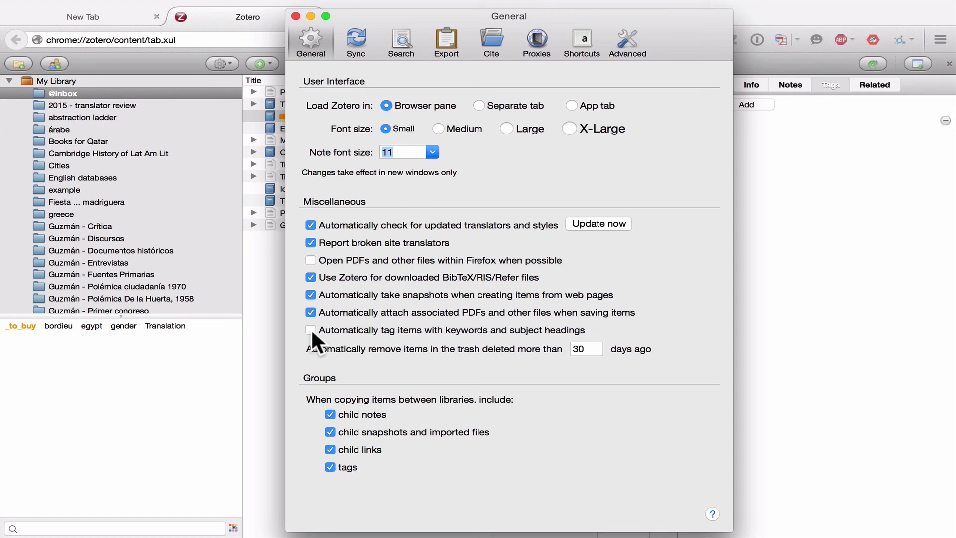
left_click(295, 16)
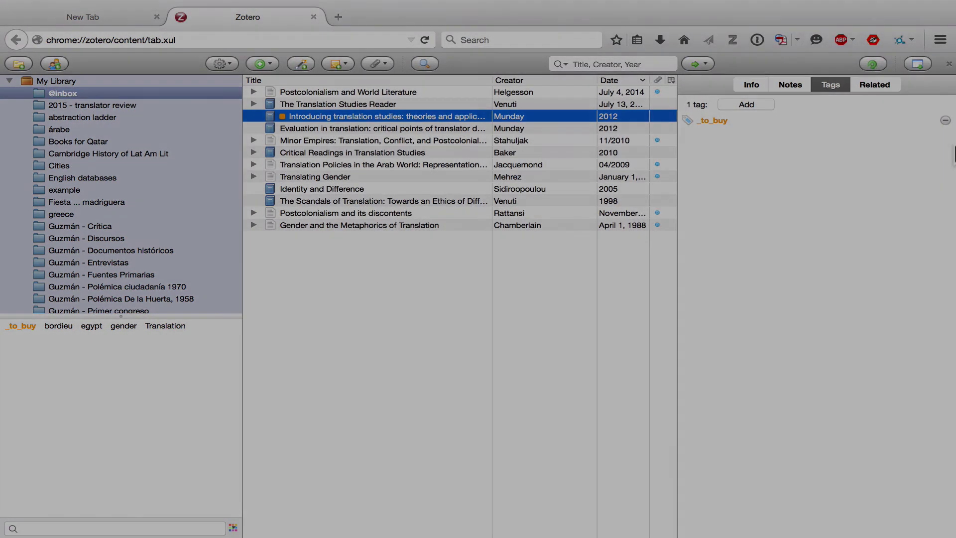